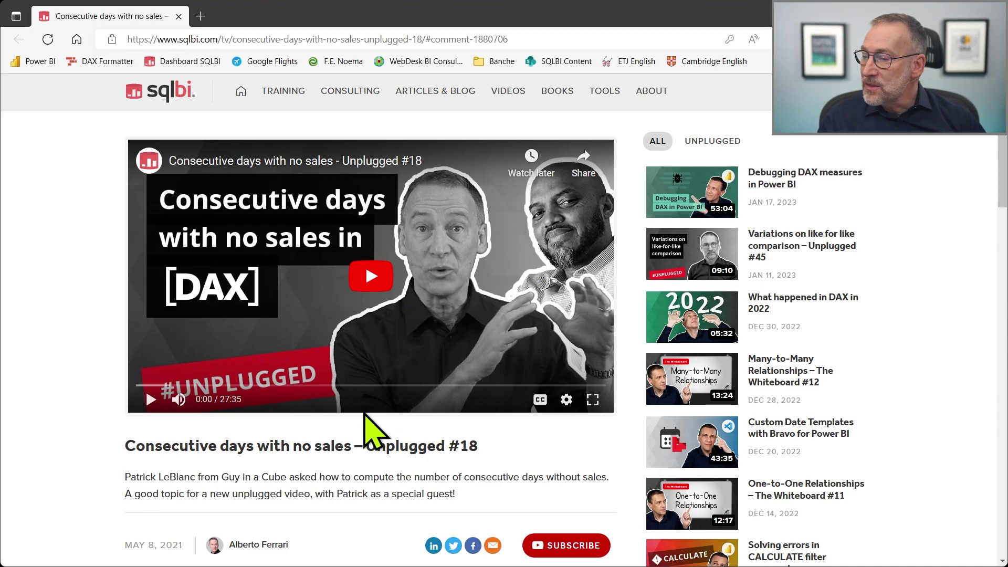
# Step: Scroll to the SQLBI comments and zoom in on the request to count consecutive dates with sales
pyautogui.scroll(-12, 365, 415)
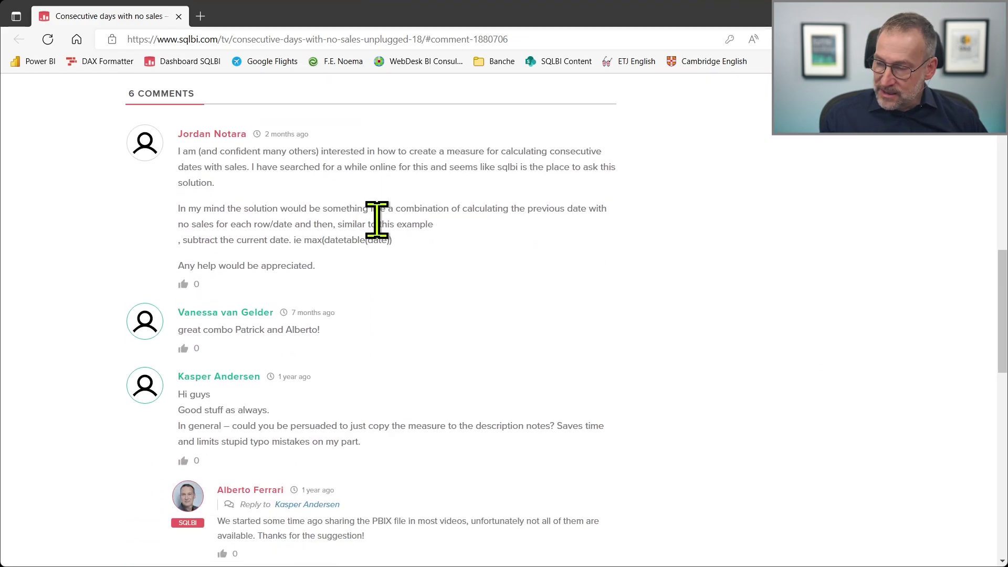
pyautogui.scroll(1, 377, 219)
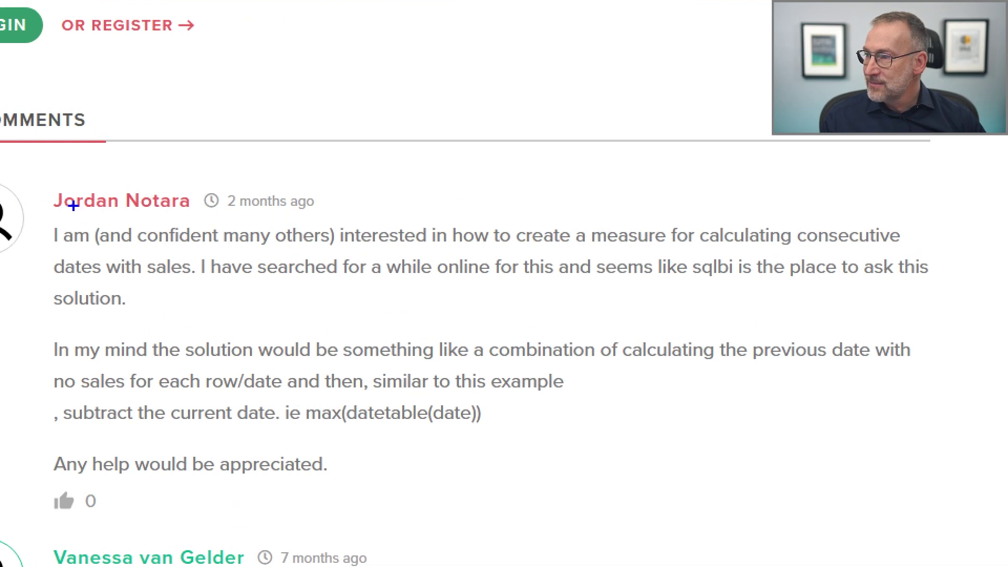
pyautogui.moveTo(35, 183)
pyautogui.mouseDown()
pyautogui.moveTo(61, 231)
pyautogui.moveTo(614, 408)
pyautogui.moveTo(950, 464)
pyautogui.moveTo(962, 514)
pyautogui.mouseUp()
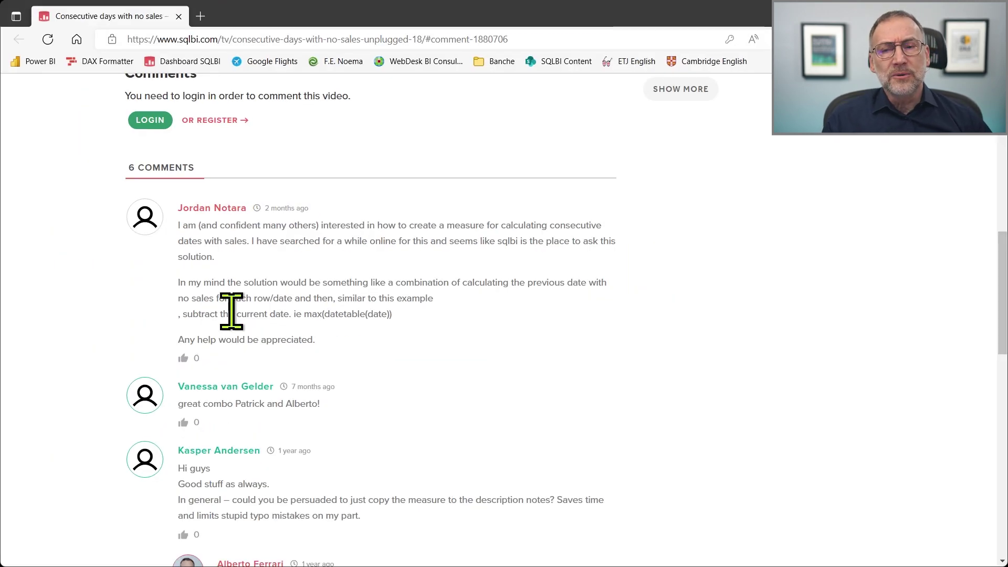
# Step: In Power BI, filter the Date/Sales Amount table to Brown, Azure, then Black products, and back to Blue
pyautogui.hotkey('alt', 'Tab')
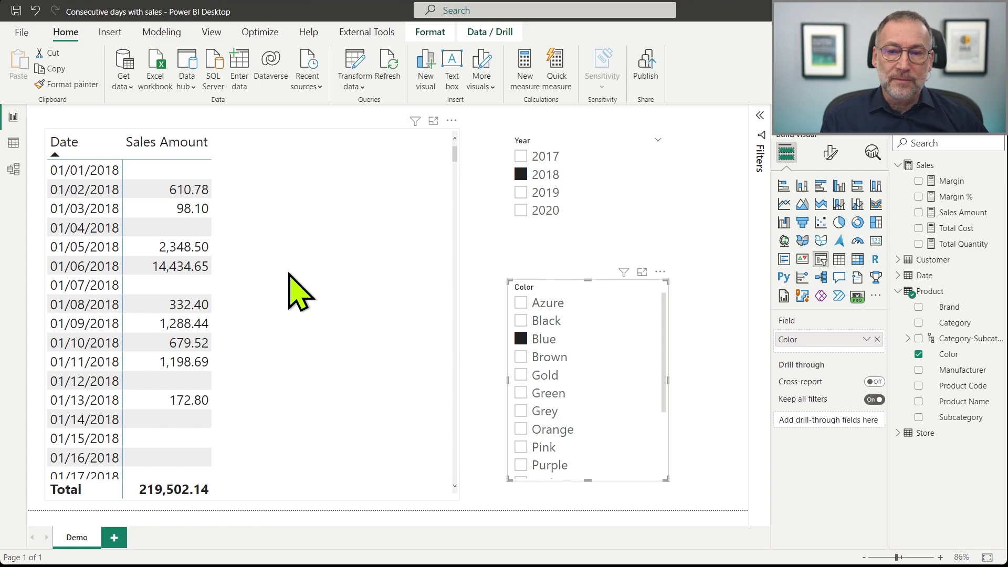
pyautogui.click(290, 275)
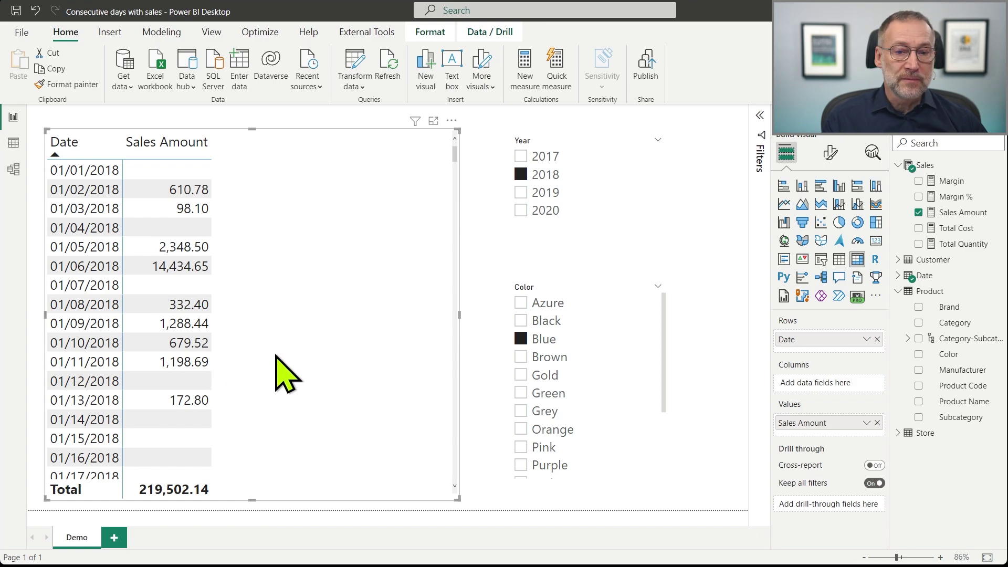
pyautogui.click(520, 357)
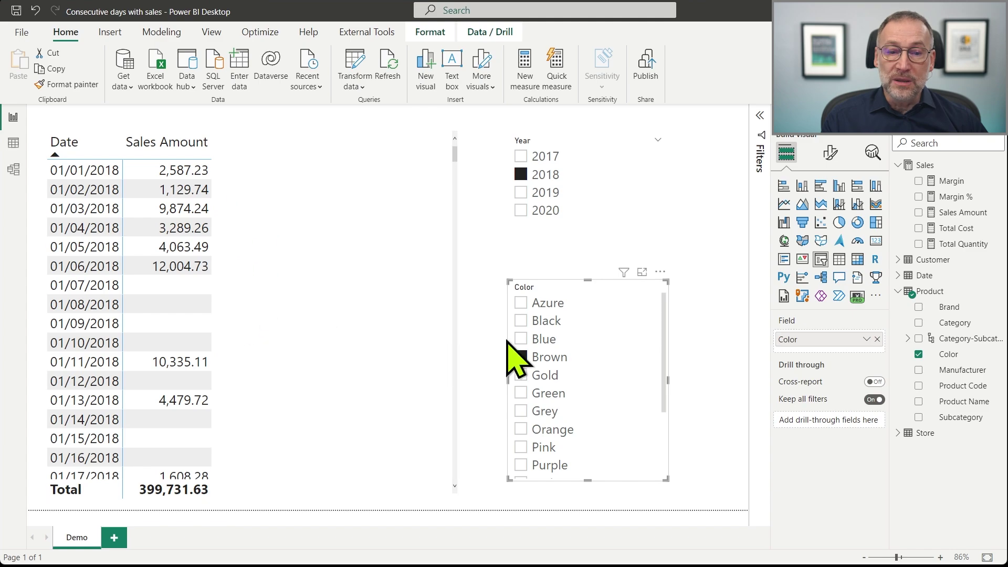
pyautogui.click(521, 303)
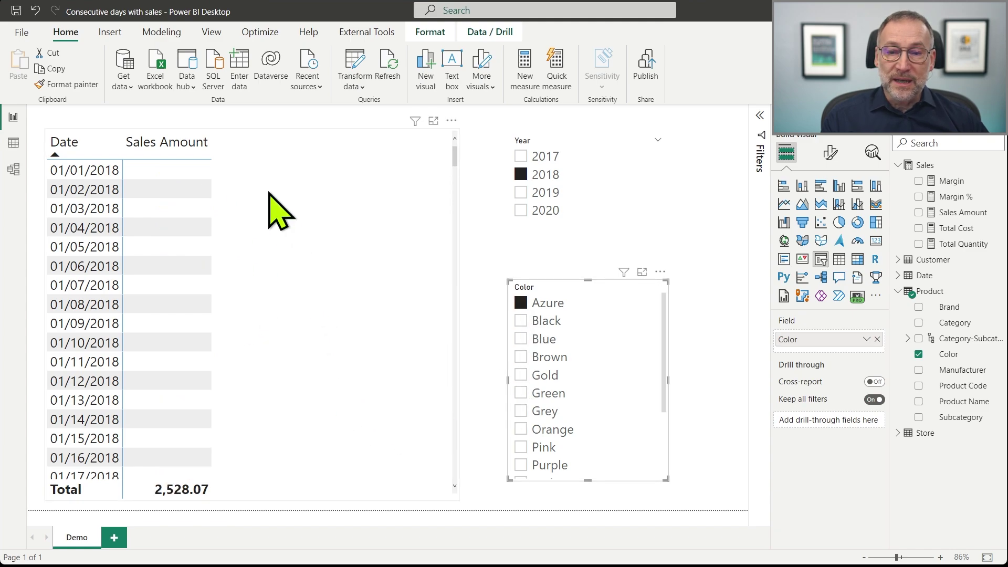
pyautogui.click(521, 321)
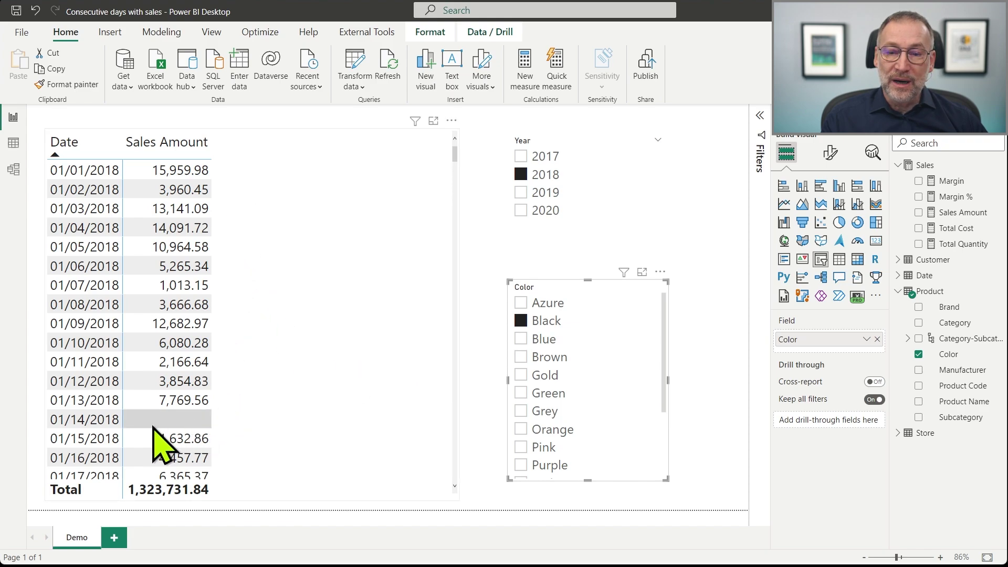
pyautogui.click(520, 340)
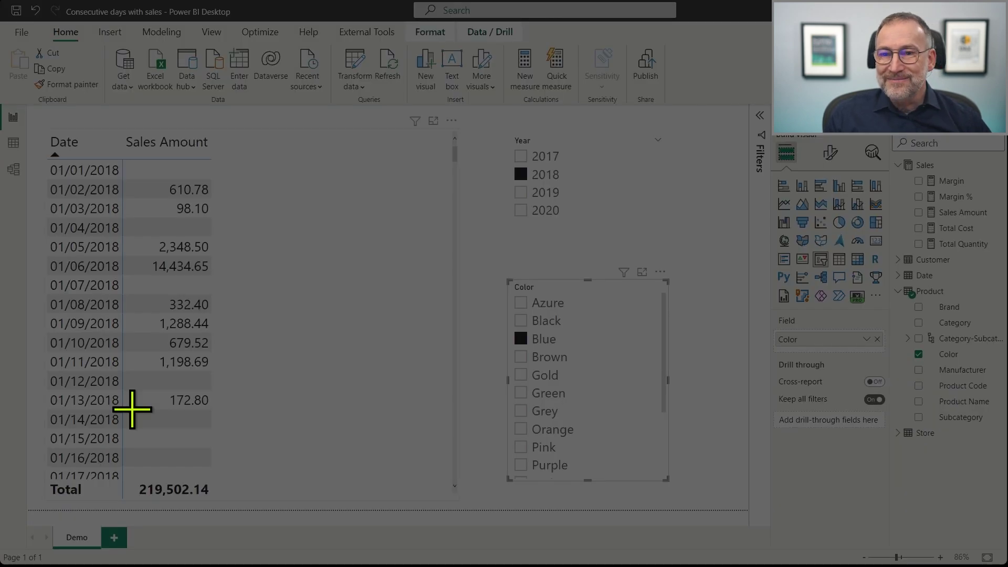
# Step: Snip the Date and Sales Amount table and open the capture maximized in Snipping Tool
pyautogui.moveTo(36, 121); pyautogui.dragTo(445, 500)
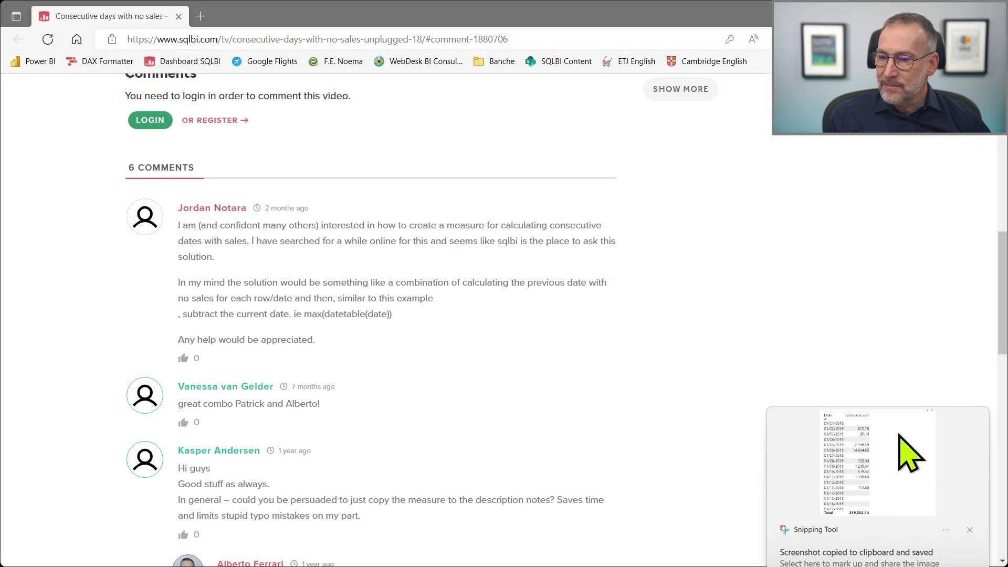
pyautogui.click(909, 453)
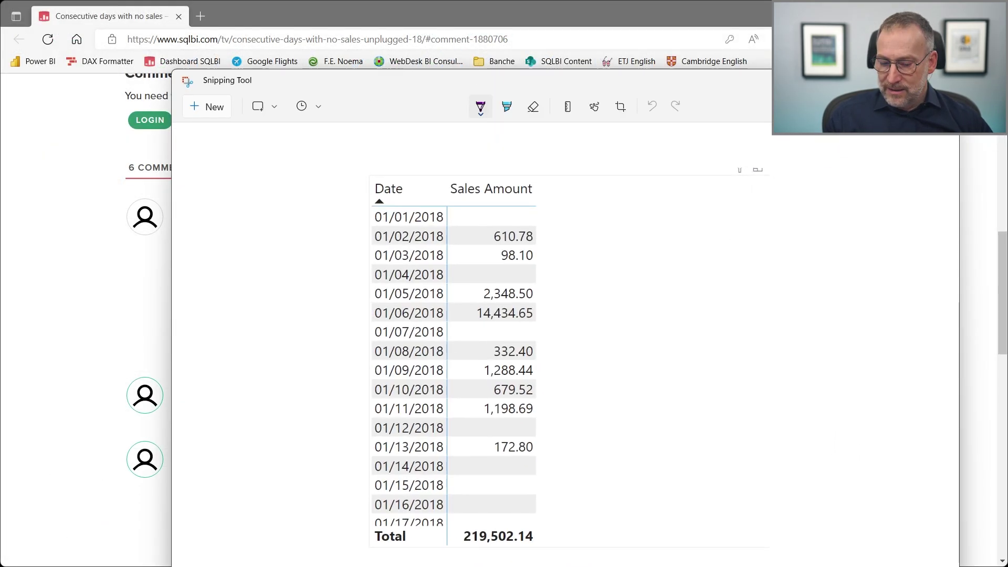
pyautogui.click(923, 79)
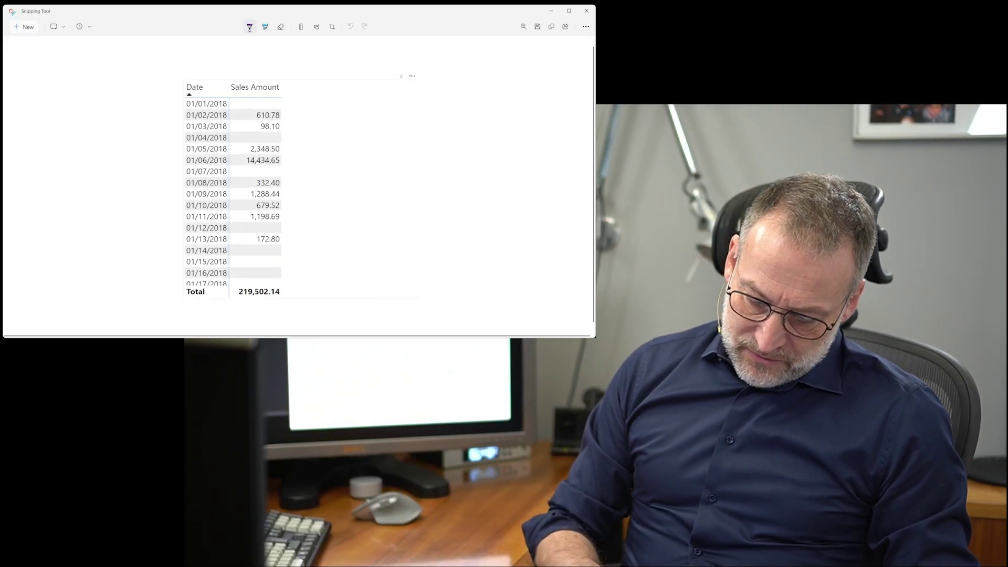
pyautogui.scroll(2, 547, 53)
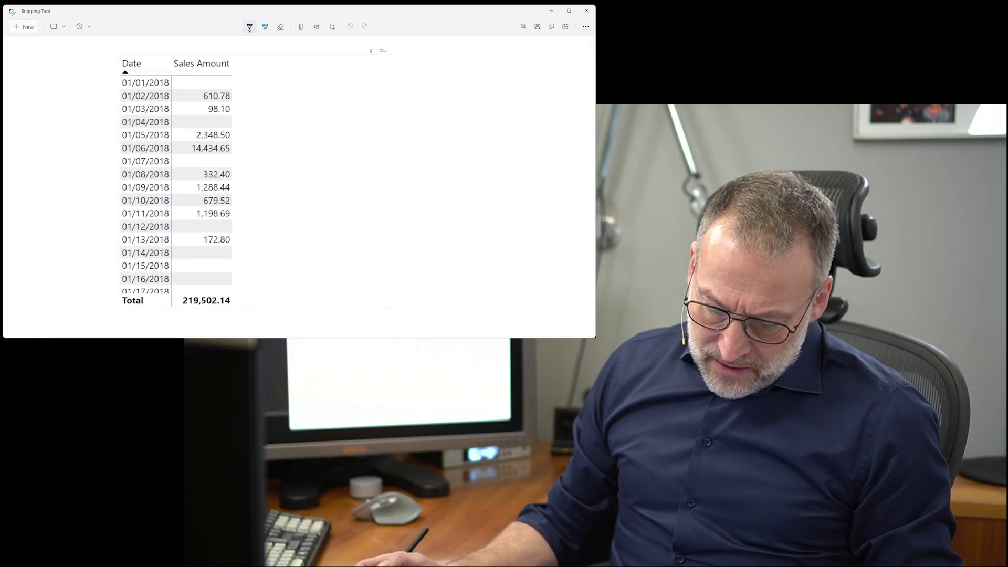
# Step: With the red pen, number the consecutive sales days 1 and 2 beside 610.78, 2,348.50 and 1,288.44
pyautogui.click(250, 26)
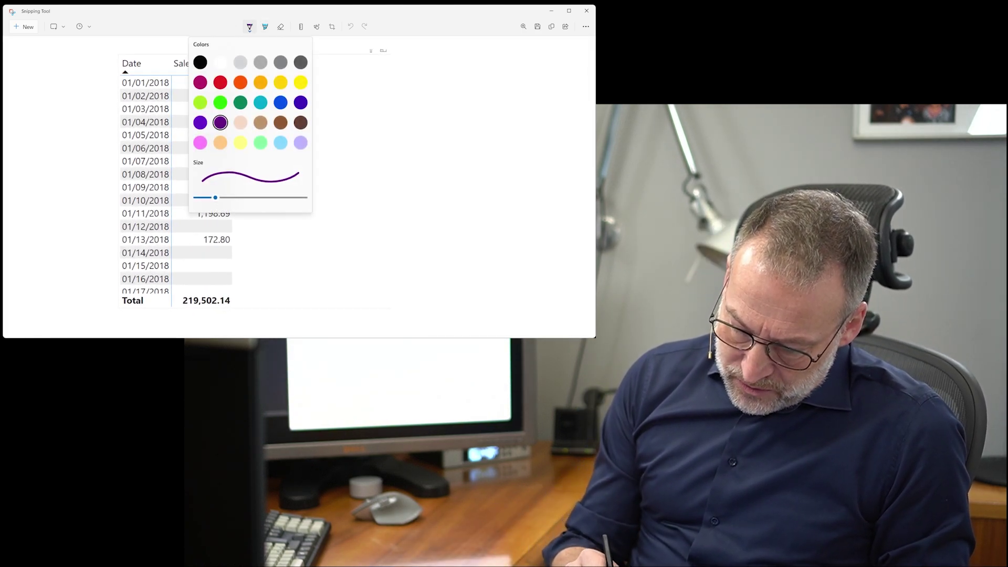
pyautogui.click(235, 82)
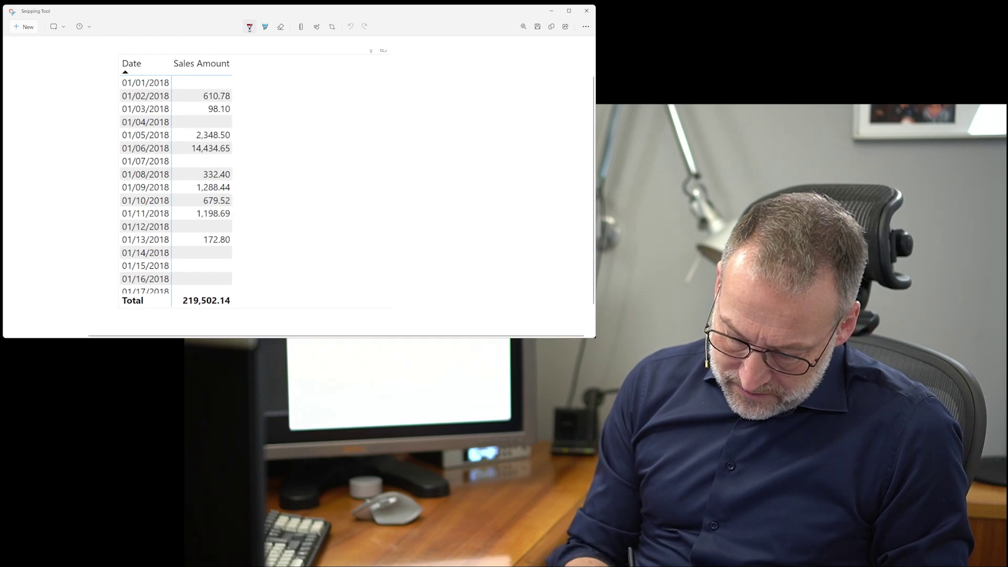
pyautogui.moveTo(241, 93); pyautogui.dragTo(244, 111)
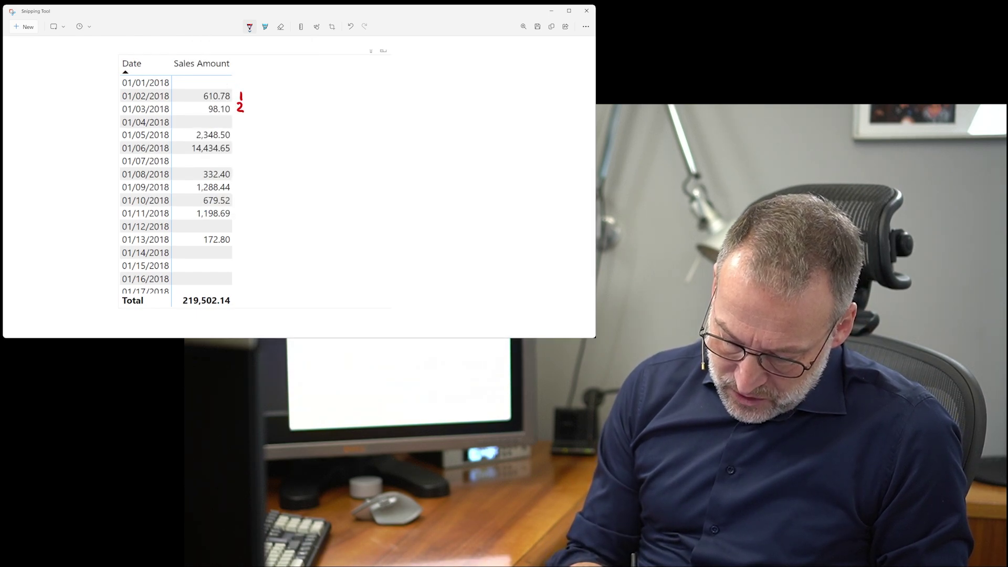
pyautogui.click(239, 143)
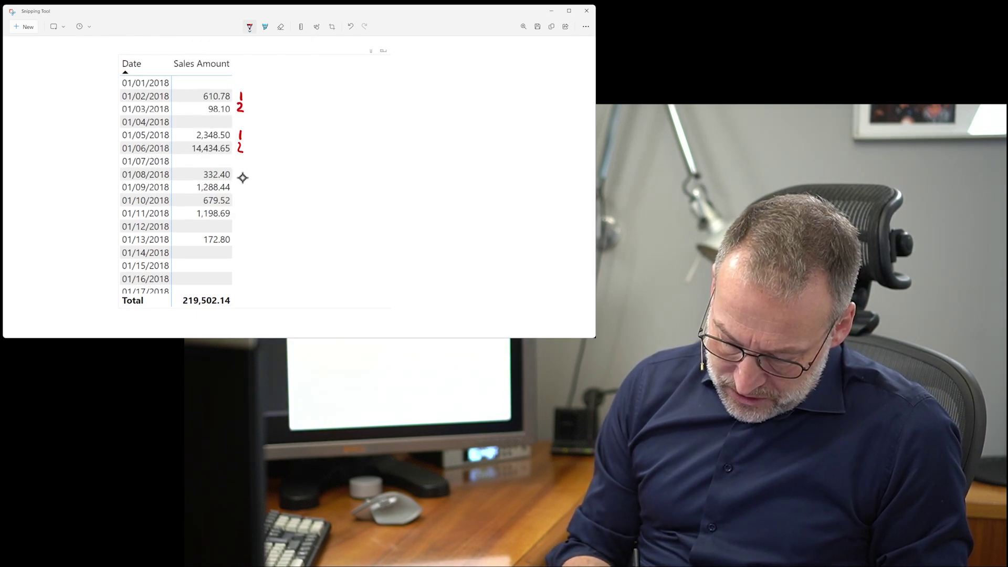
pyautogui.moveTo(239, 183); pyautogui.dragTo(244, 191)
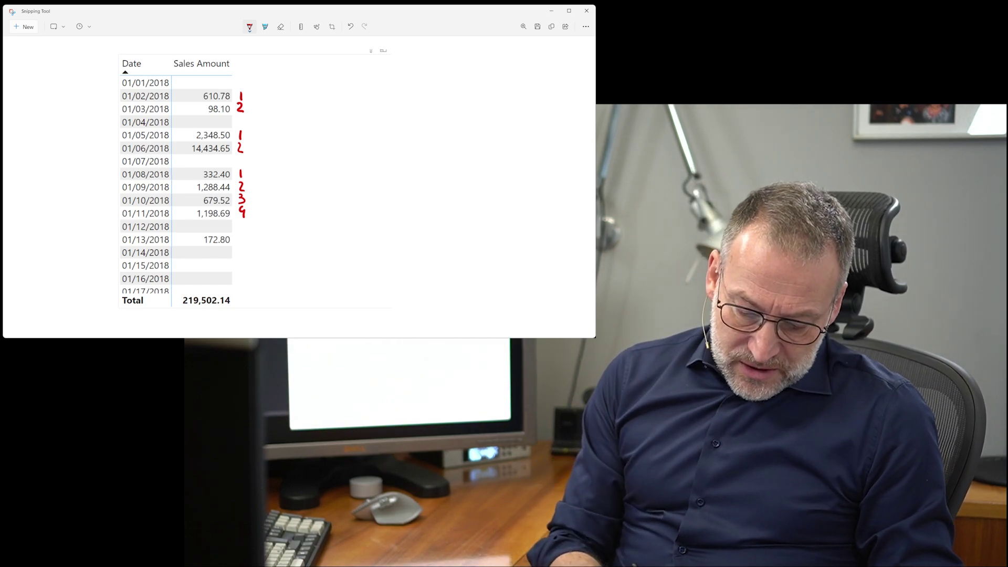
# Step: Outline the whole Date column down to the Total row with the cyan highlighter
pyautogui.click(265, 27)
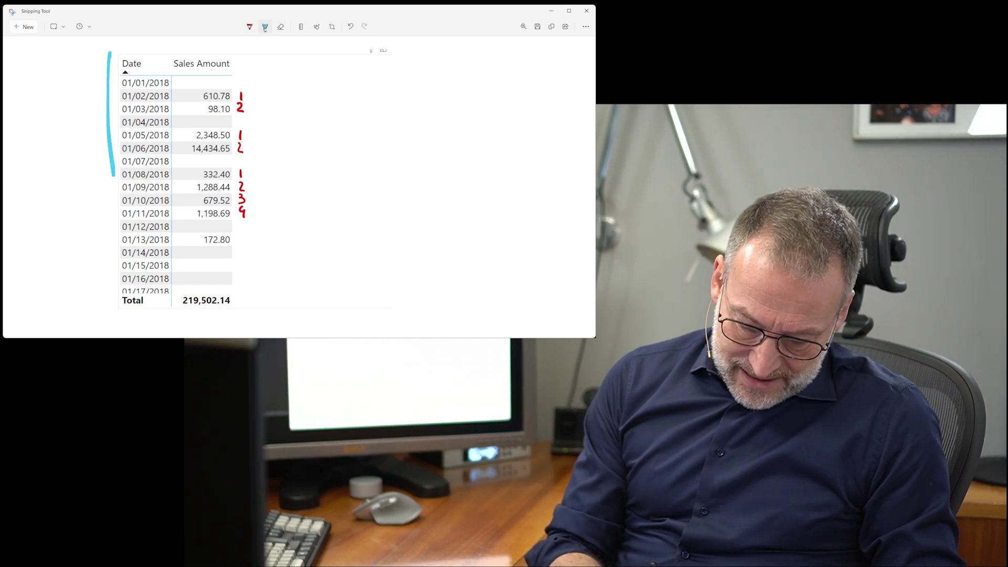
pyautogui.moveTo(113, 176); pyautogui.dragTo(117, 300)
pyautogui.moveTo(108, 49)
pyautogui.mouseDown()
pyautogui.moveTo(171, 54)
pyautogui.moveTo(176, 310)
pyautogui.mouseUp()
pyautogui.moveTo(113, 299); pyautogui.dragTo(184, 298)
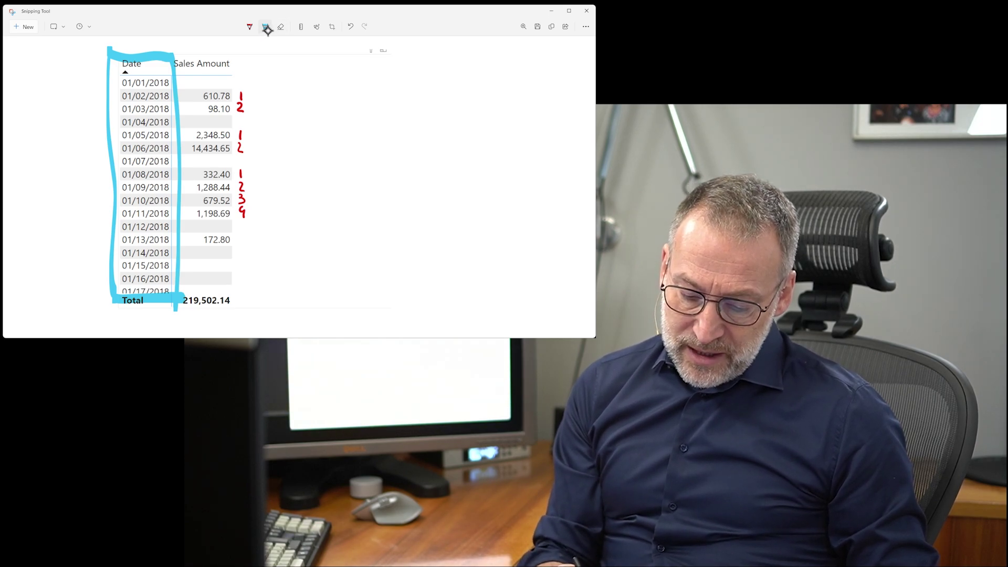
# Step: Box the Sales Amount values in red and tick 01/02/2018 and 01/06/2018 with red dashes
pyautogui.moveTo(186, 87)
pyautogui.mouseDown()
pyautogui.moveTo(190, 243)
pyautogui.moveTo(211, 84)
pyautogui.moveTo(262, 89)
pyautogui.moveTo(249, 234)
pyautogui.mouseUp()
pyautogui.moveTo(277, 97); pyautogui.dragTo(283, 96)
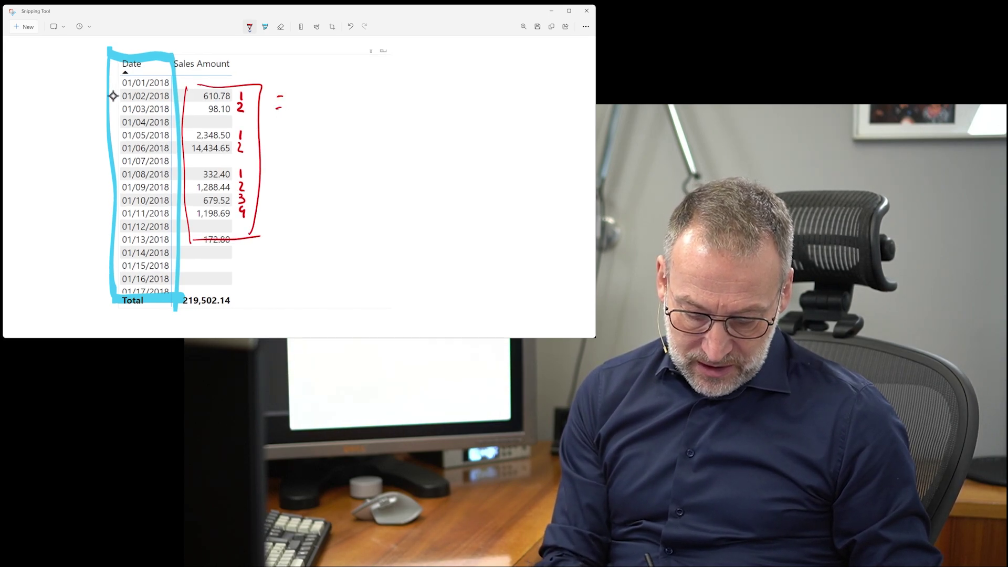
pyautogui.moveTo(108, 97); pyautogui.dragTo(115, 96)
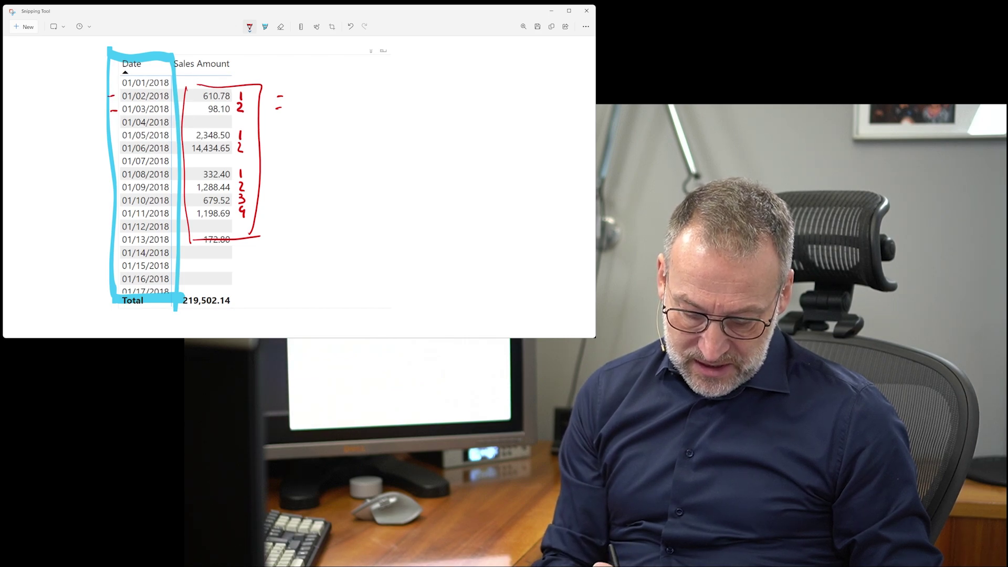
pyautogui.moveTo(108, 150); pyautogui.dragTo(114, 148)
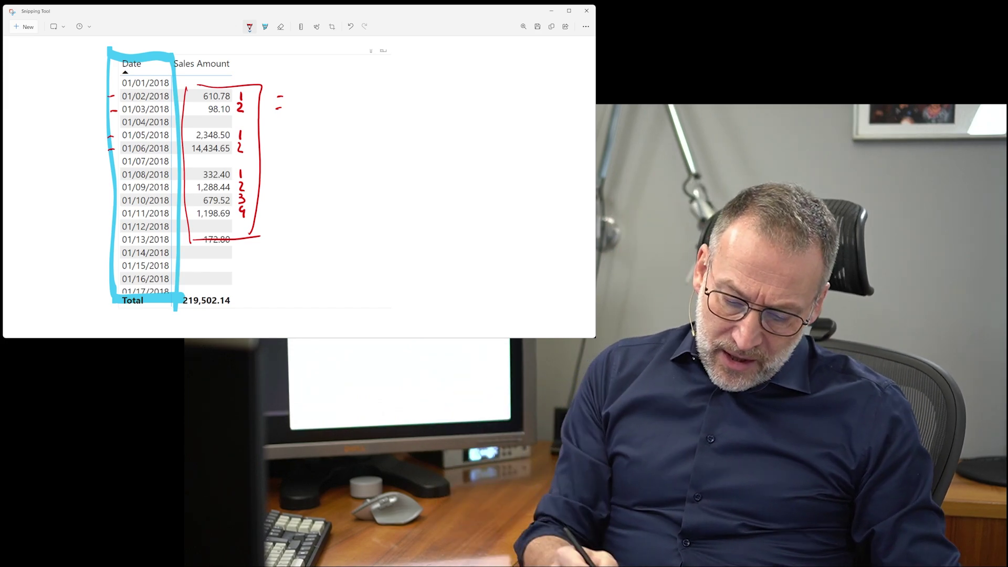
# Step: Highlight the dates 01/04/2018, 01/07/2018 and 01/12/2018 in yellow
pyautogui.click(266, 26)
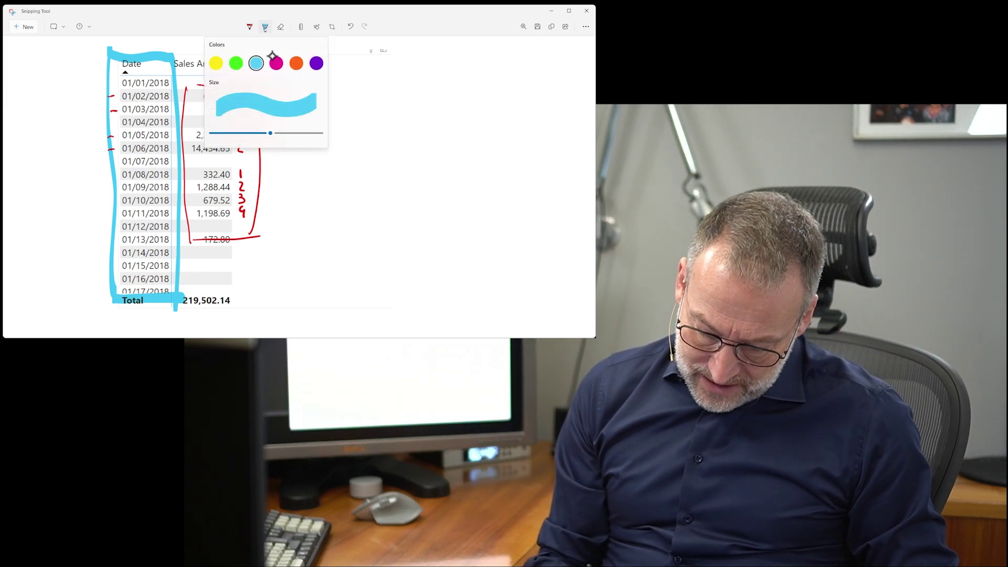
pyautogui.click(216, 62)
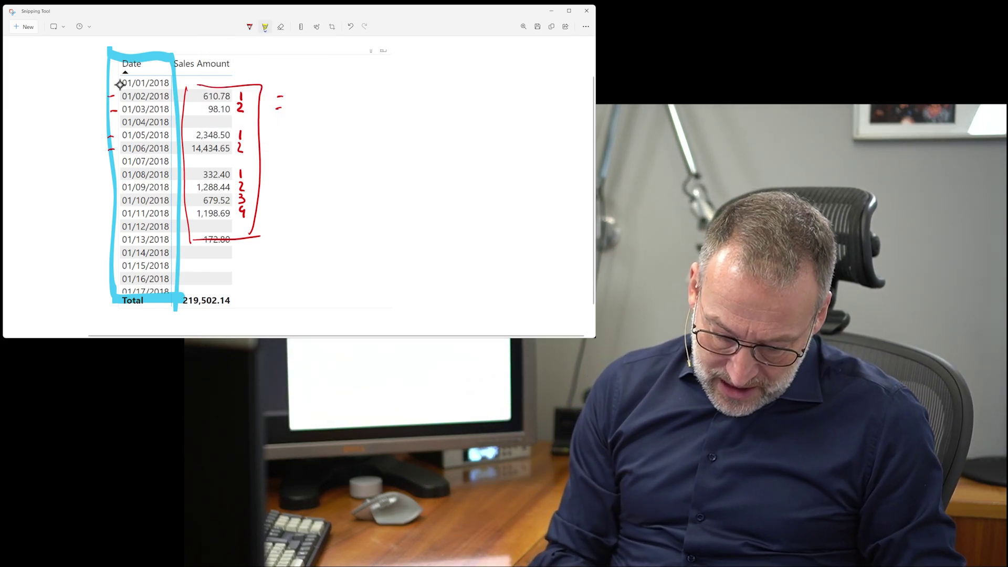
pyautogui.moveTo(121, 122); pyautogui.dragTo(170, 122)
pyautogui.moveTo(118, 160); pyautogui.dragTo(171, 161)
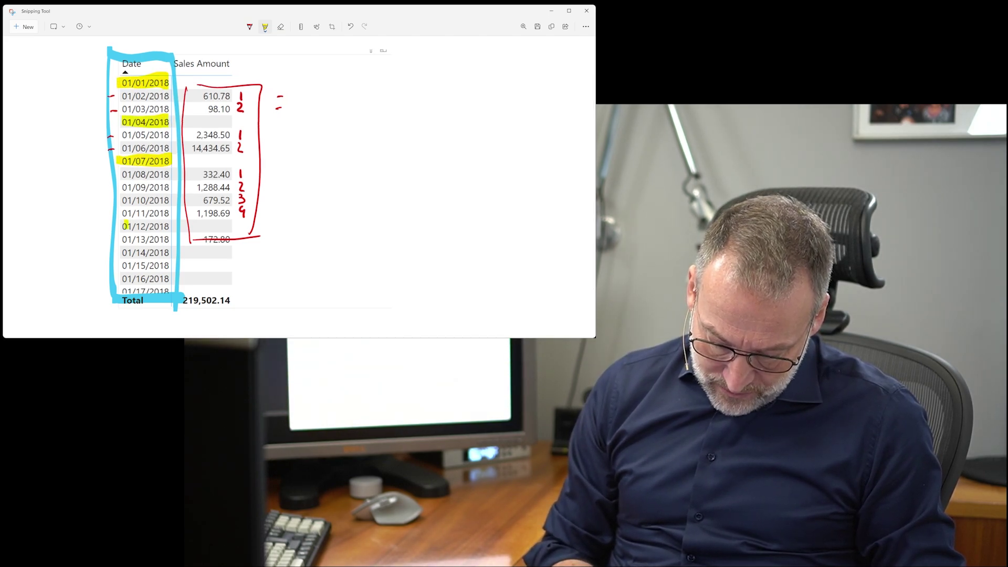
pyautogui.moveTo(128, 227); pyautogui.dragTo(170, 226)
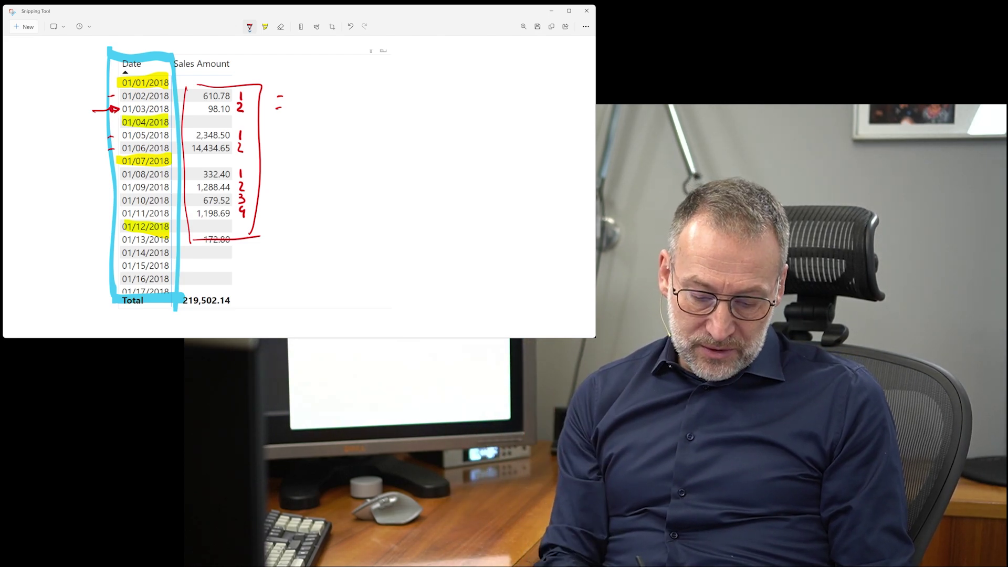
# Step: Circle 01/01/2018, the 2 beside 98.10 and 01/07/2018 in red, with an arrow at 01/11/2018
pyautogui.moveTo(178, 84); pyautogui.dragTo(155, 72)
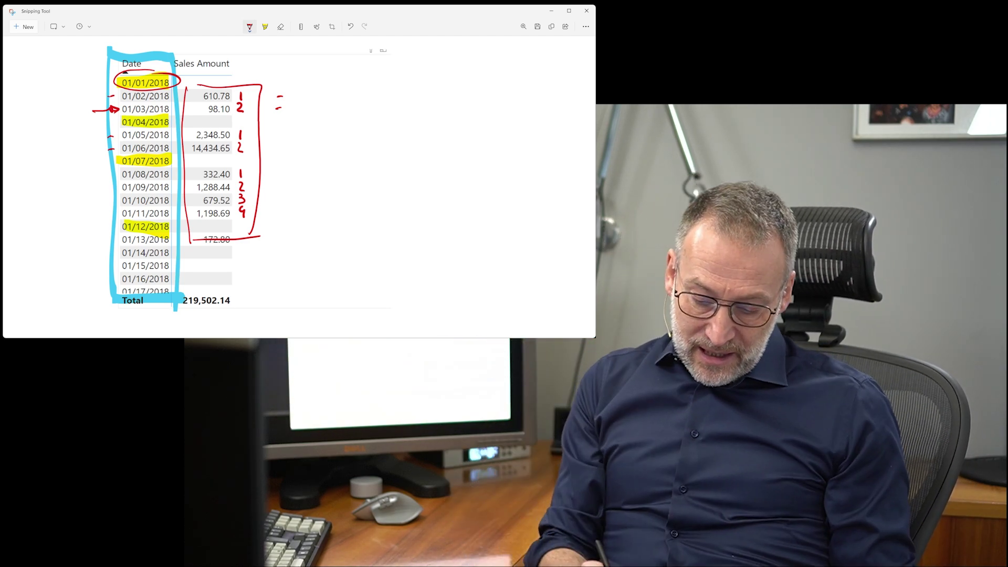
pyautogui.moveTo(238, 98); pyautogui.dragTo(246, 97)
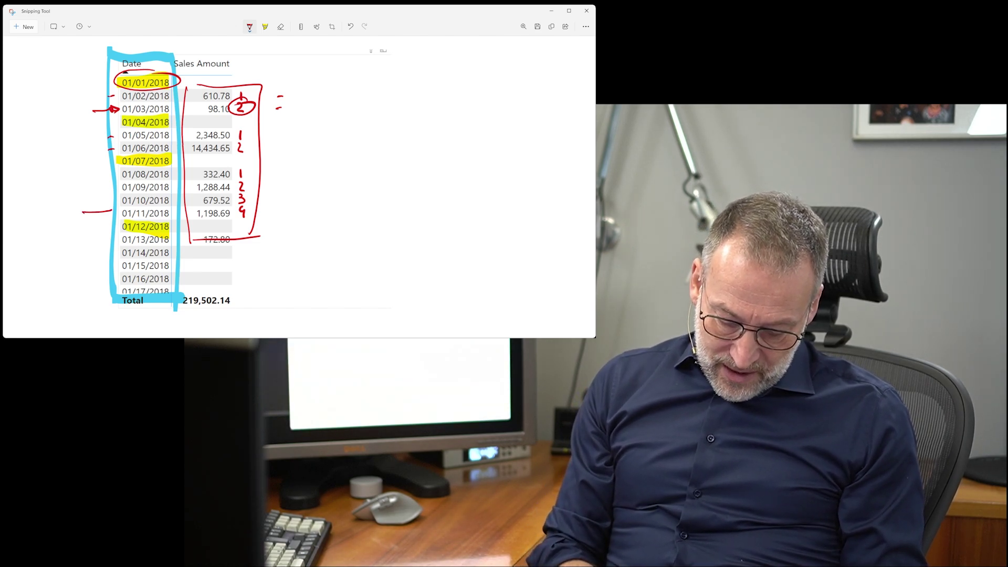
pyautogui.moveTo(107, 209); pyautogui.dragTo(108, 217)
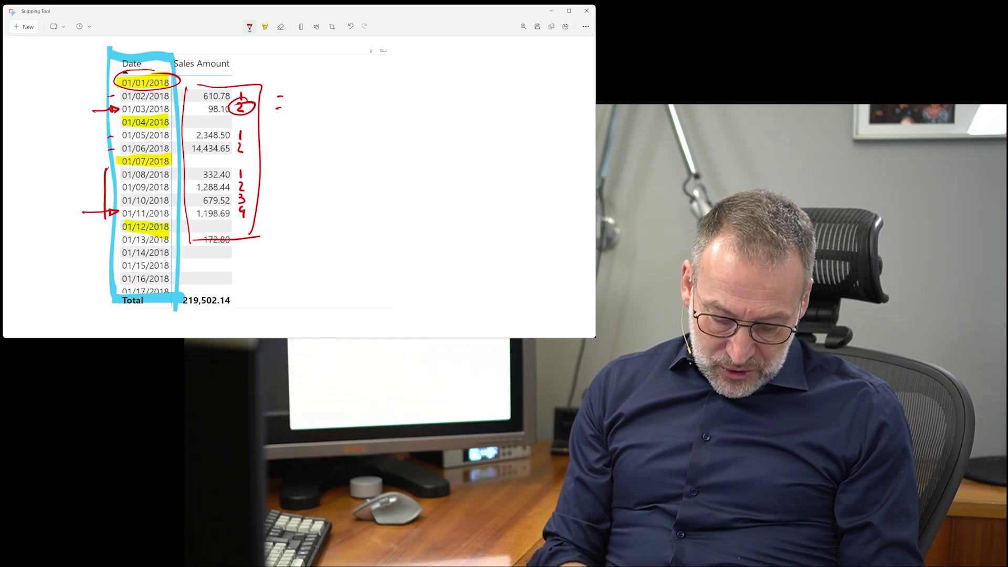
pyautogui.moveTo(176, 153)
pyautogui.mouseDown()
pyautogui.moveTo(152, 149)
pyautogui.moveTo(184, 157)
pyautogui.mouseUp()
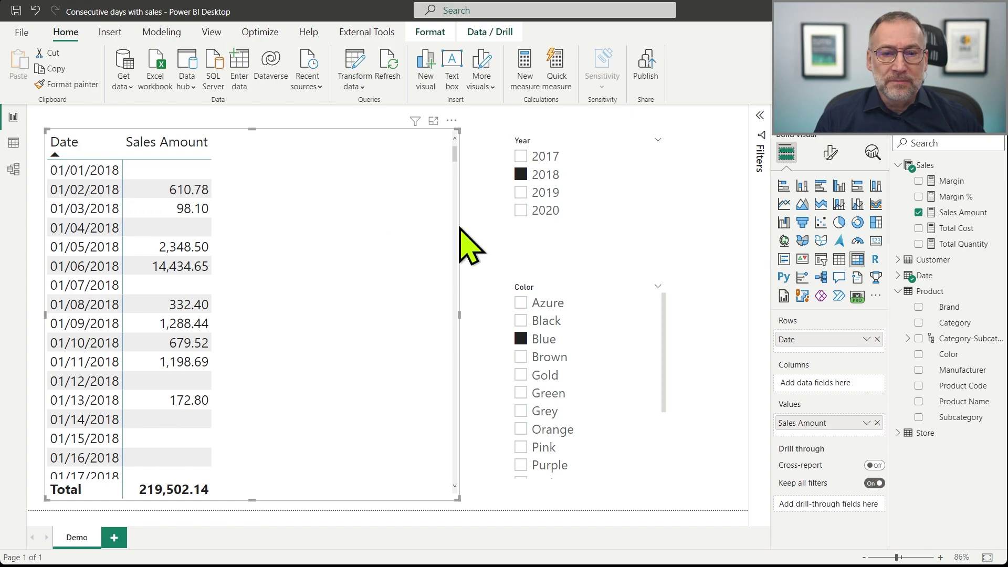
# Step: Start a DaysWithSale measure in Sales with VAR RefDate = MAX ( 'Date'[Date] )
pyautogui.rightClick(923, 167)
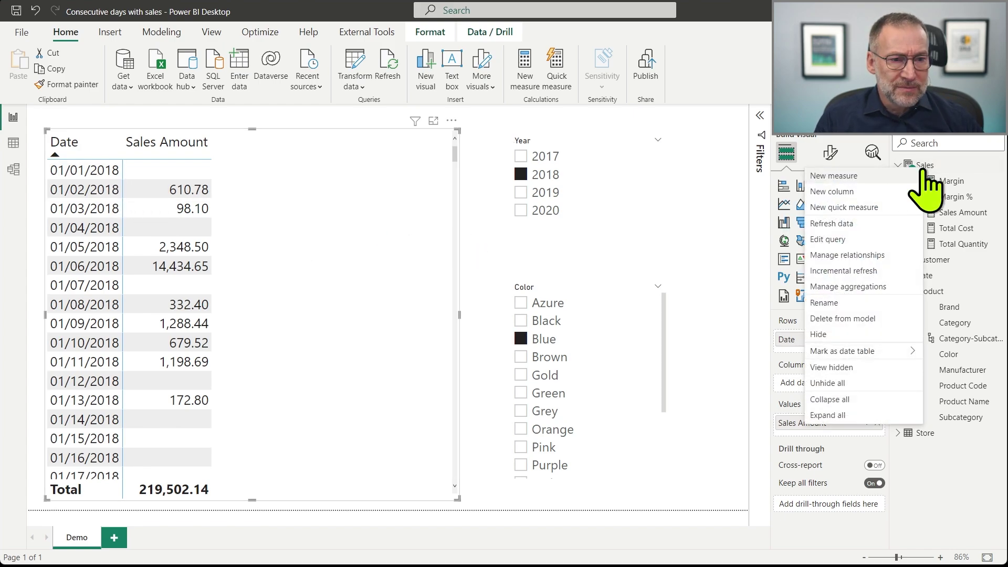
pyautogui.press('Escape')
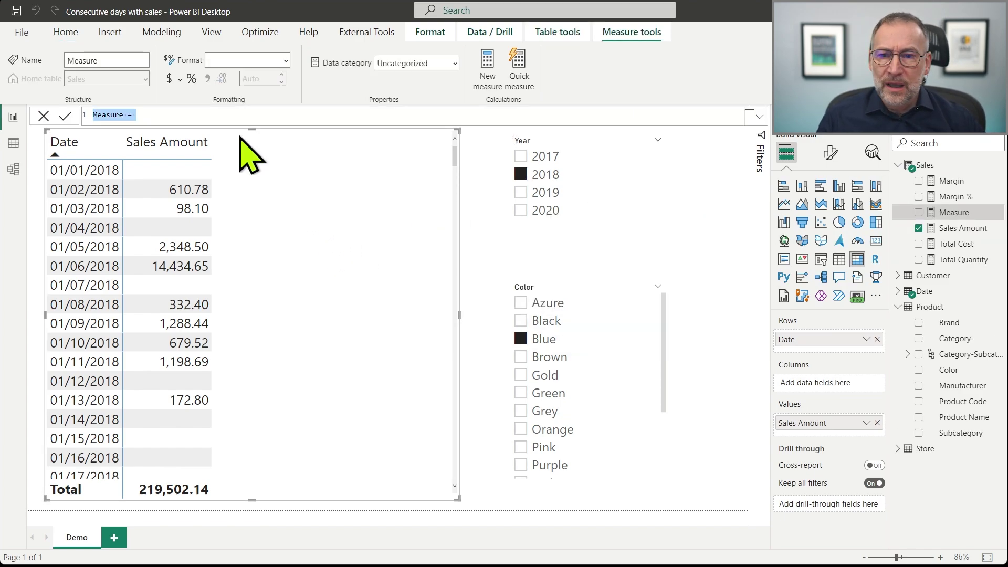
pyautogui.scroll(3, 232, 115)
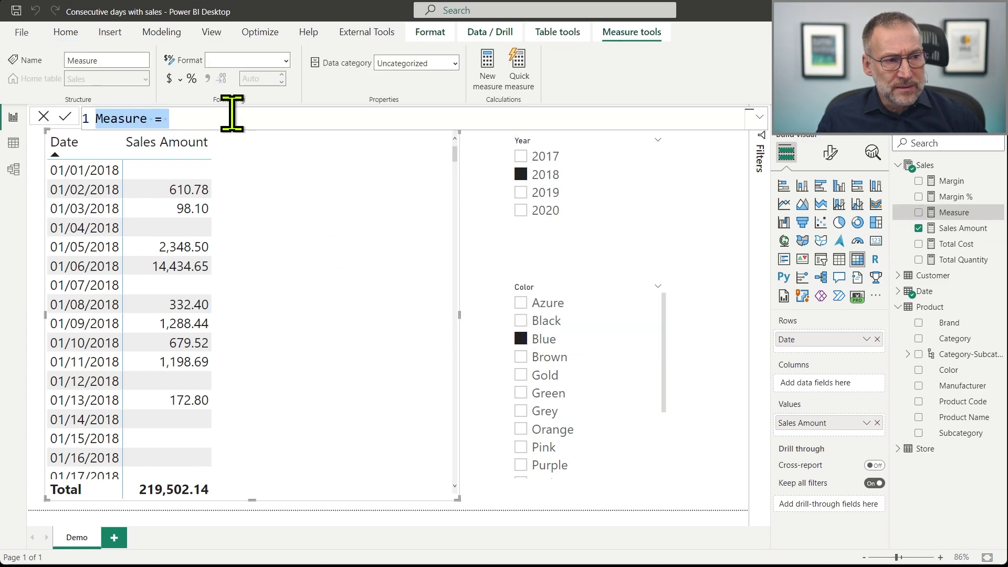
pyautogui.write('DaysWit')
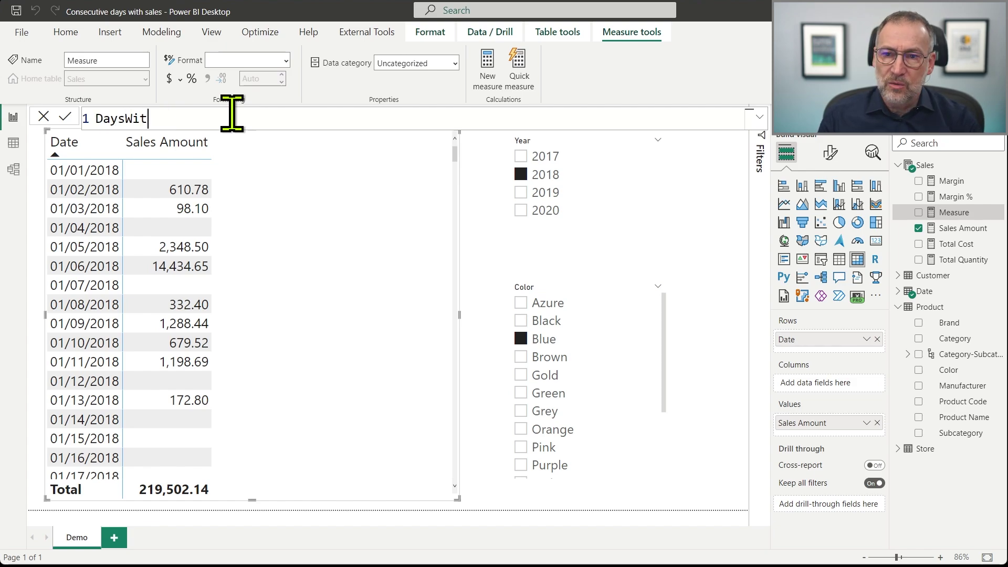
pyautogui.write('hSale =')
pyautogui.hotkey('shift', 'Return')
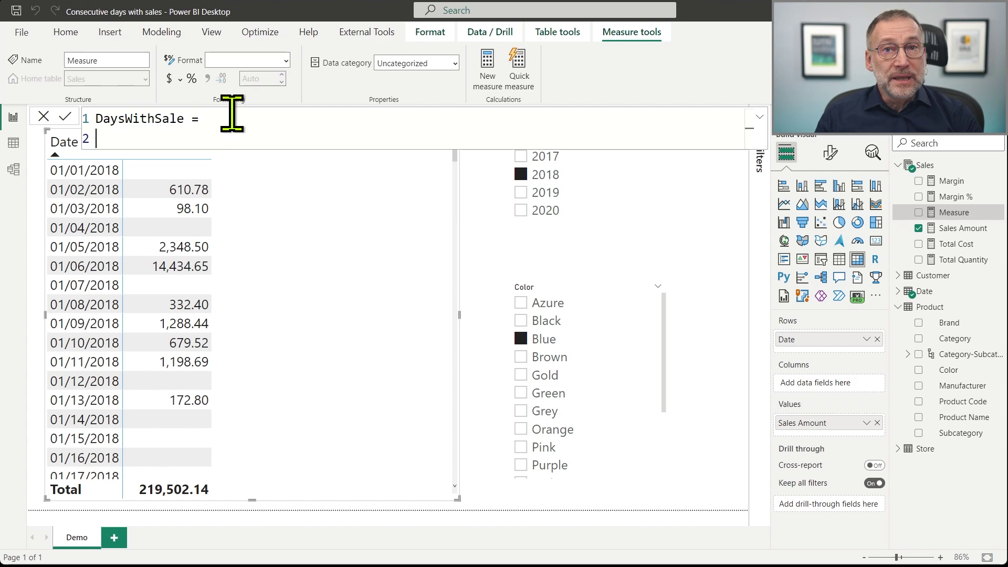
pyautogui.write('VAR ')
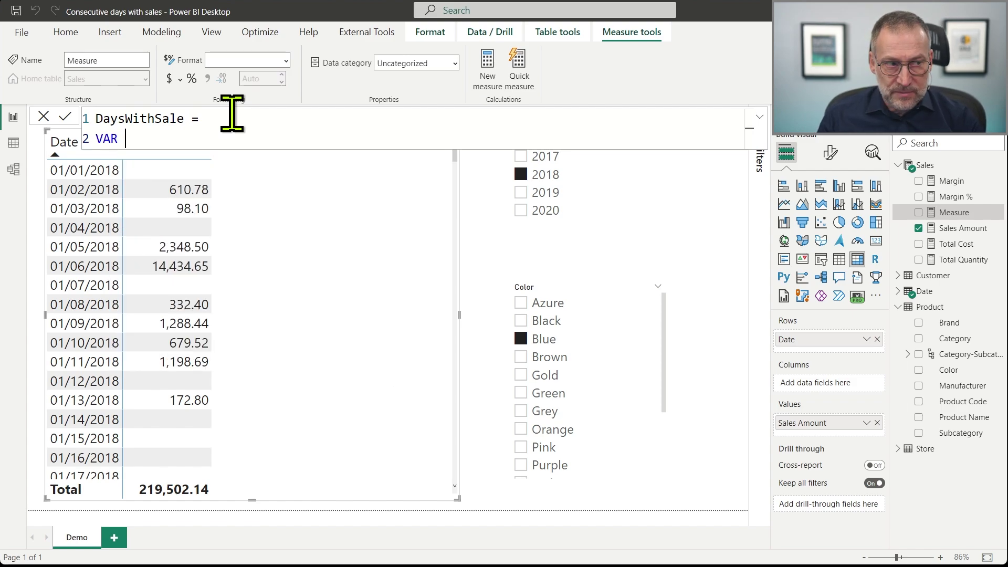
pyautogui.write('RefDate')
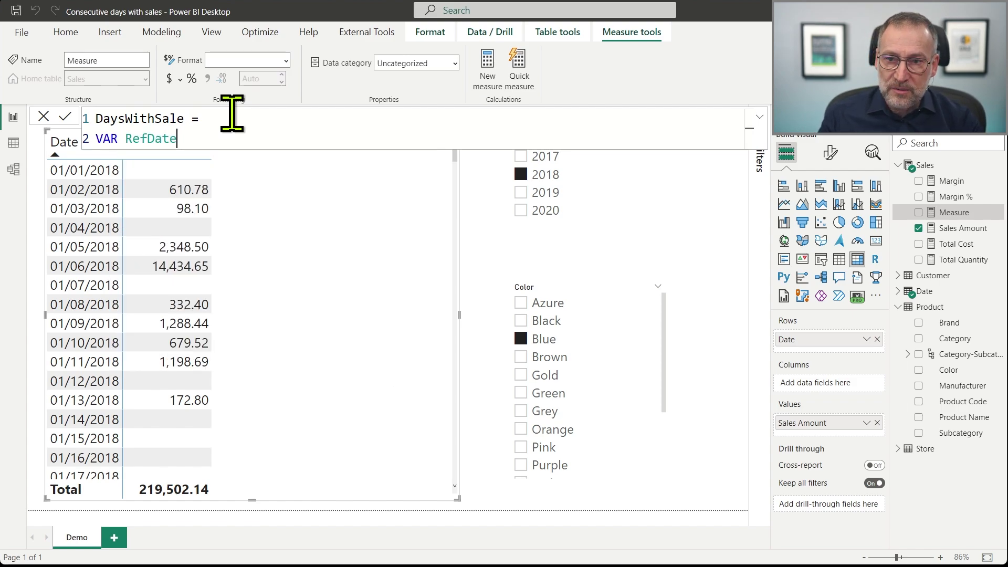
pyautogui.write(" = MAX ( 'Da")
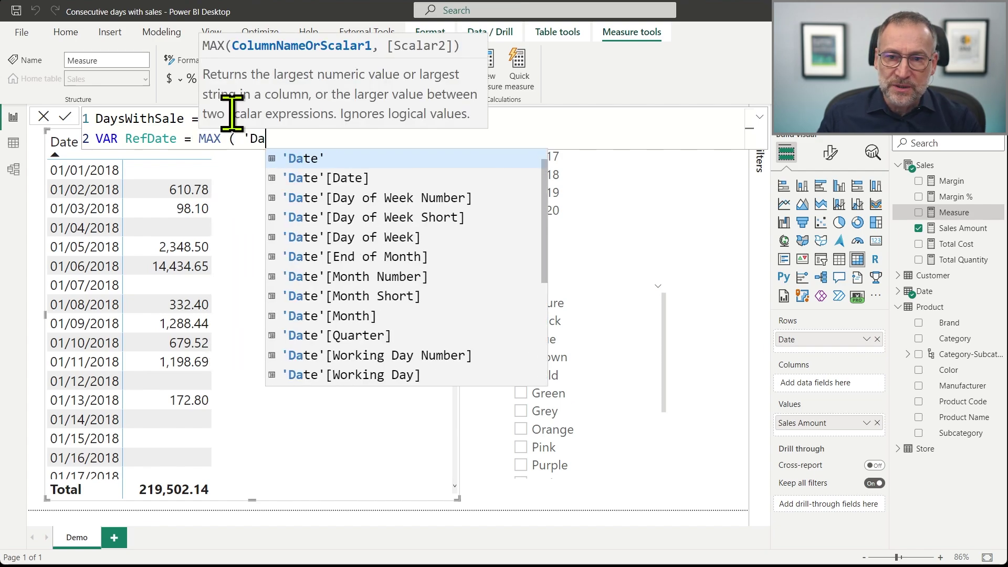
pyautogui.press('Down')
pyautogui.press('Tab')
pyautogui.write(')')
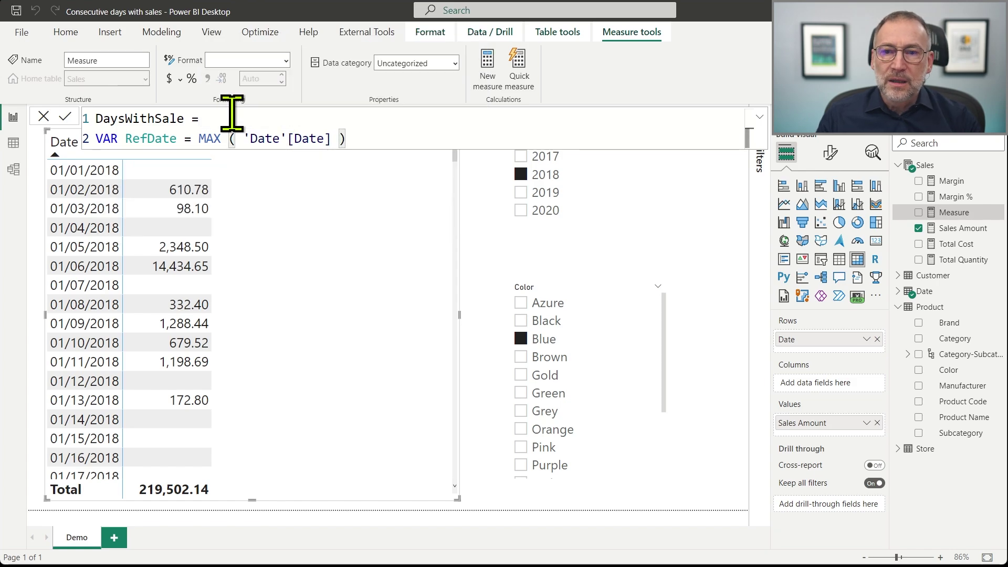
pyautogui.hotkey('shift', 'Return')
pyautogui.hotkey('shift', 'Return')
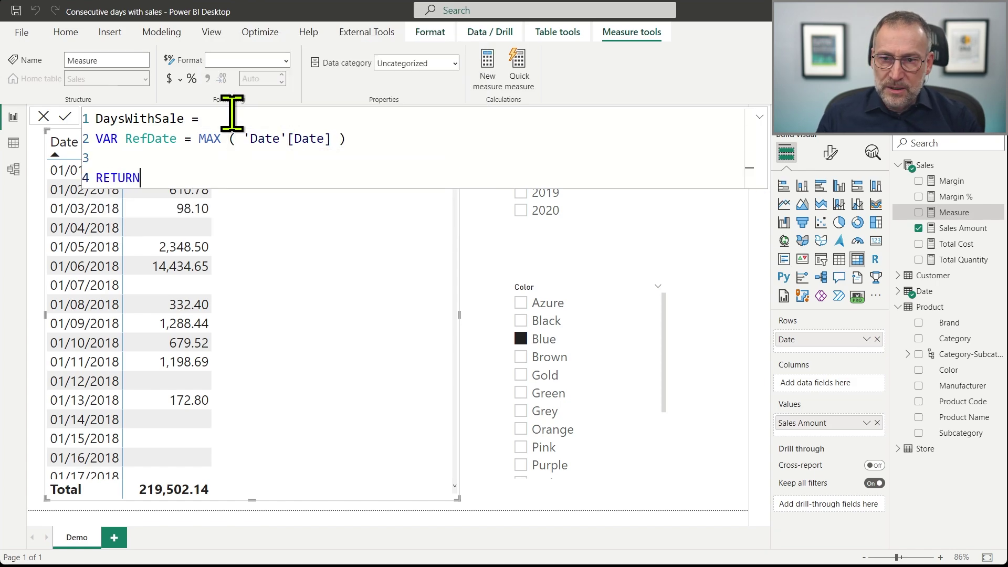
# Step: Finish the measure with RETURN RefDate, commit it, and add DaysWithSale as a table column
pyautogui.write('RETURN')
pyautogui.hotkey('shift', 'Return')
pyautogui.write('RefDate')
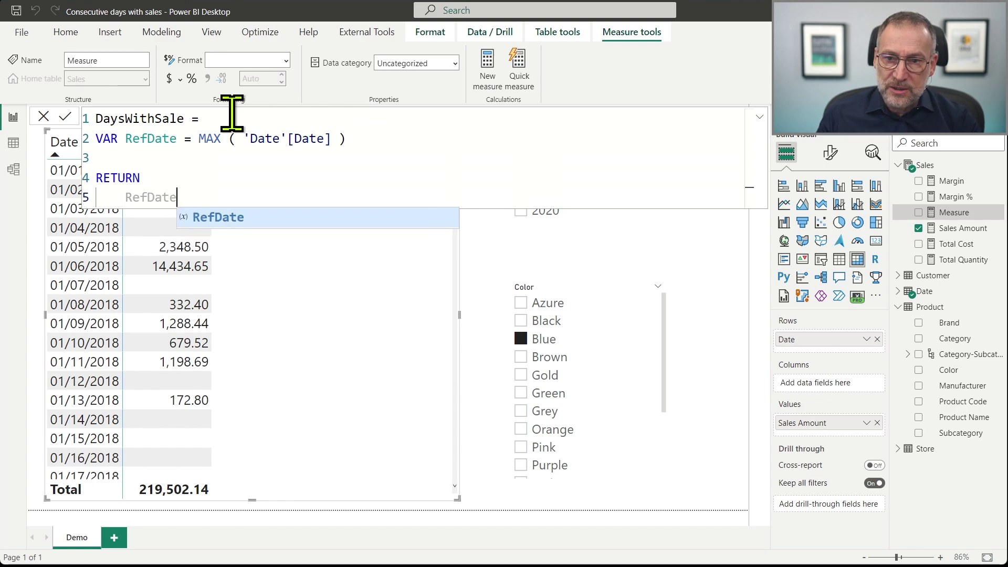
pyautogui.press('Left')
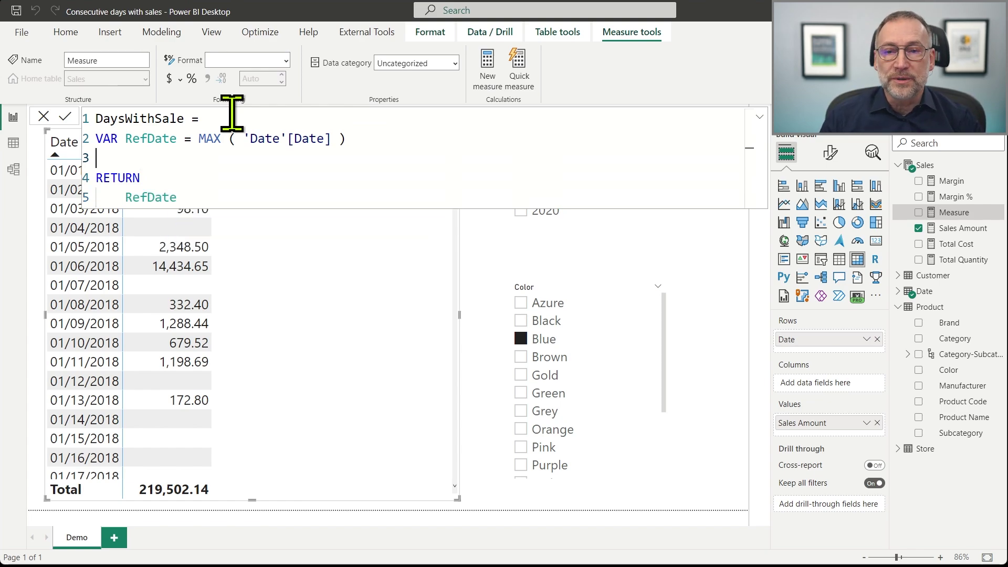
pyautogui.press('Return')
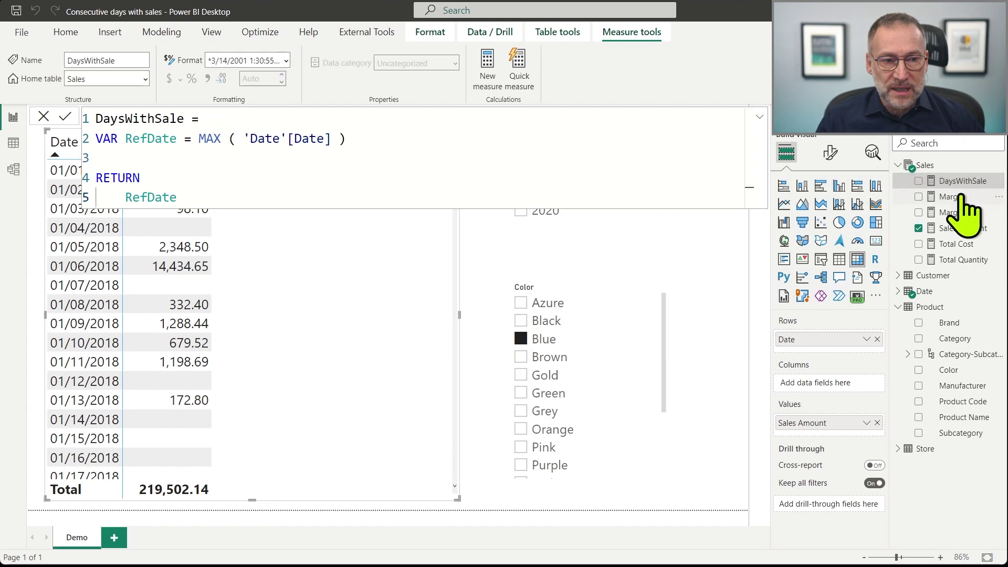
pyautogui.moveTo(965, 180); pyautogui.dragTo(405, 347)
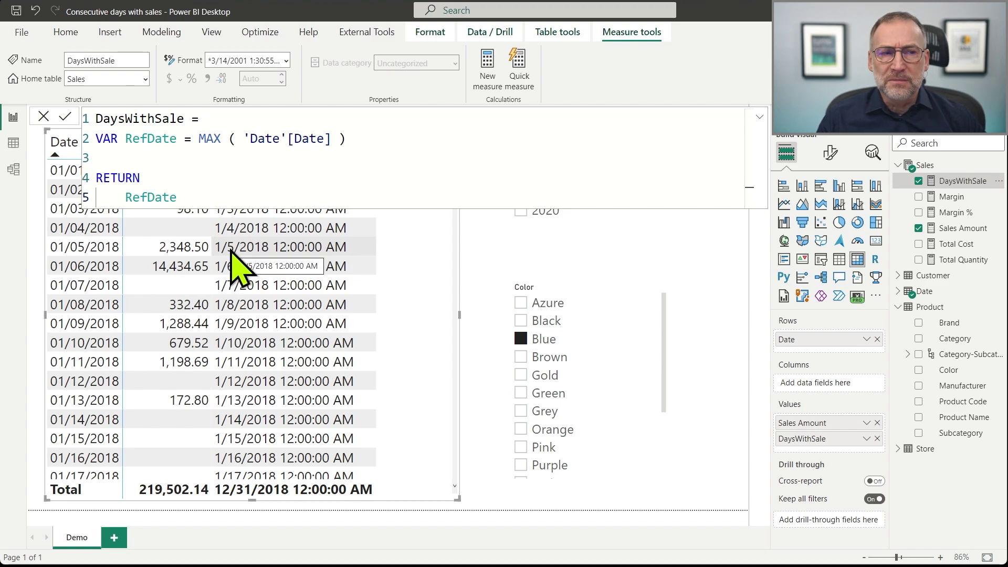
# Step: Add VAR AllDates = ALL ( 'Date'[Date] ) and return COUNTROWS ( AllDates ), giving 1461 per row
pyautogui.click(199, 160)
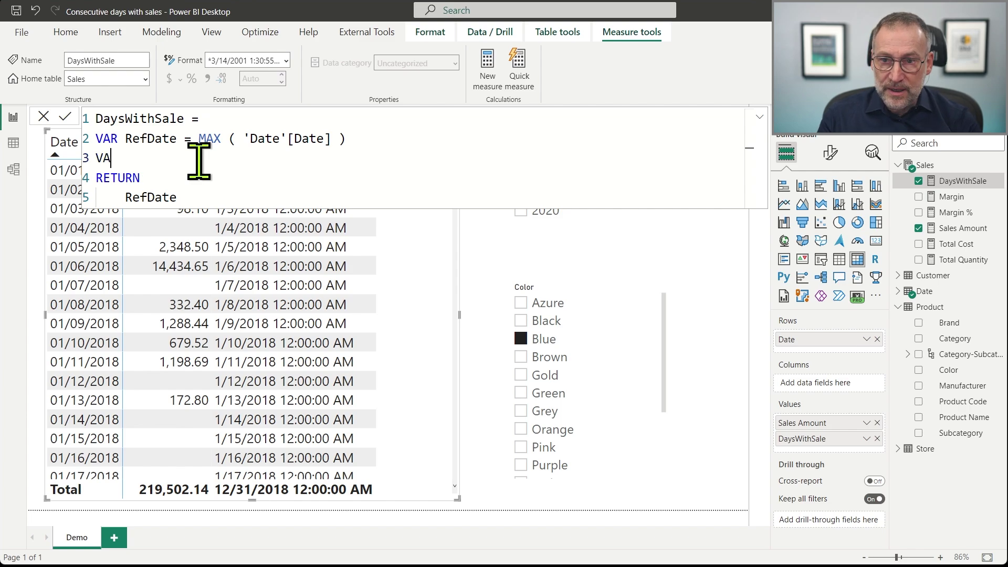
pyautogui.write('R AllDates')
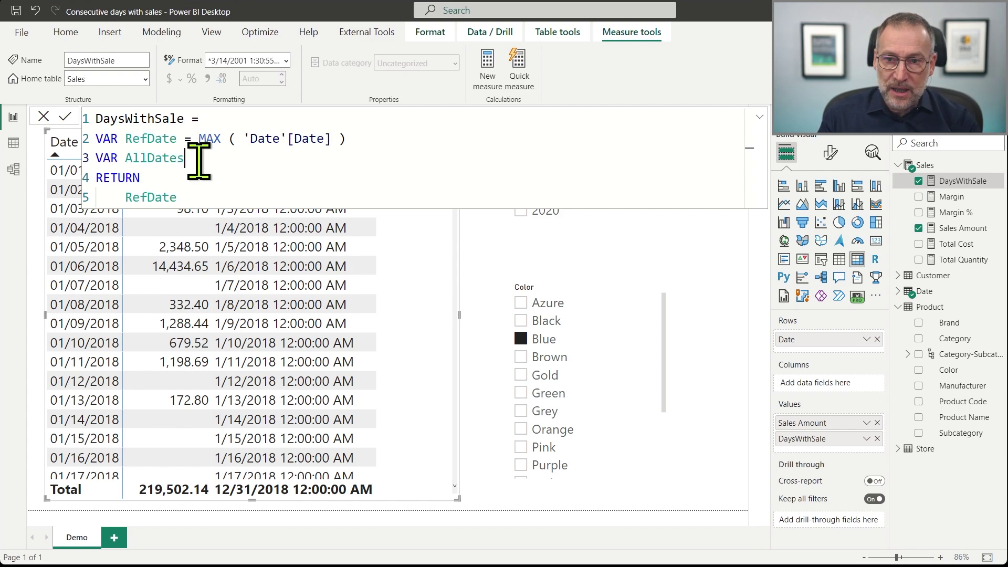
pyautogui.write(' = AL')
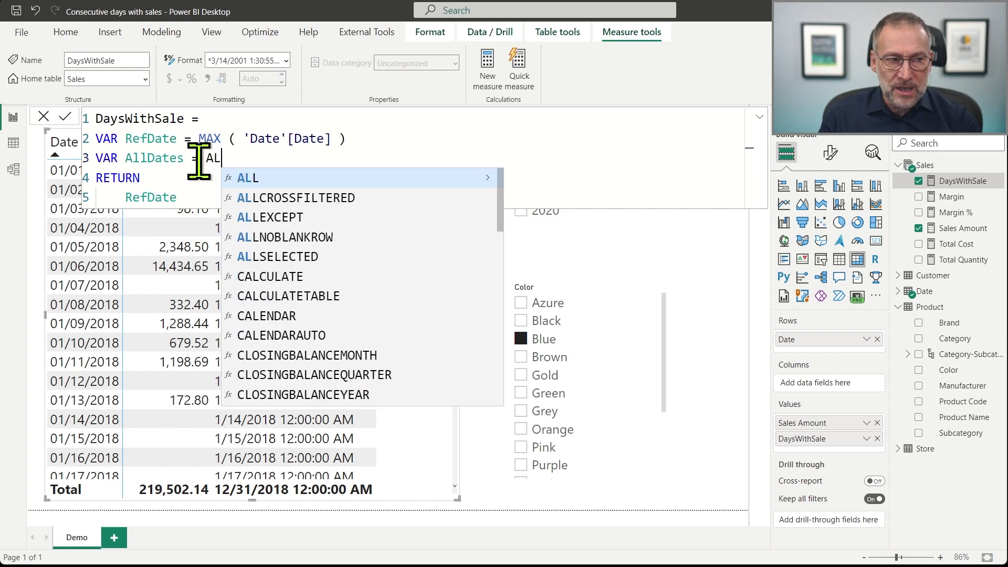
pyautogui.write("L ( 'Date'[Date] )")
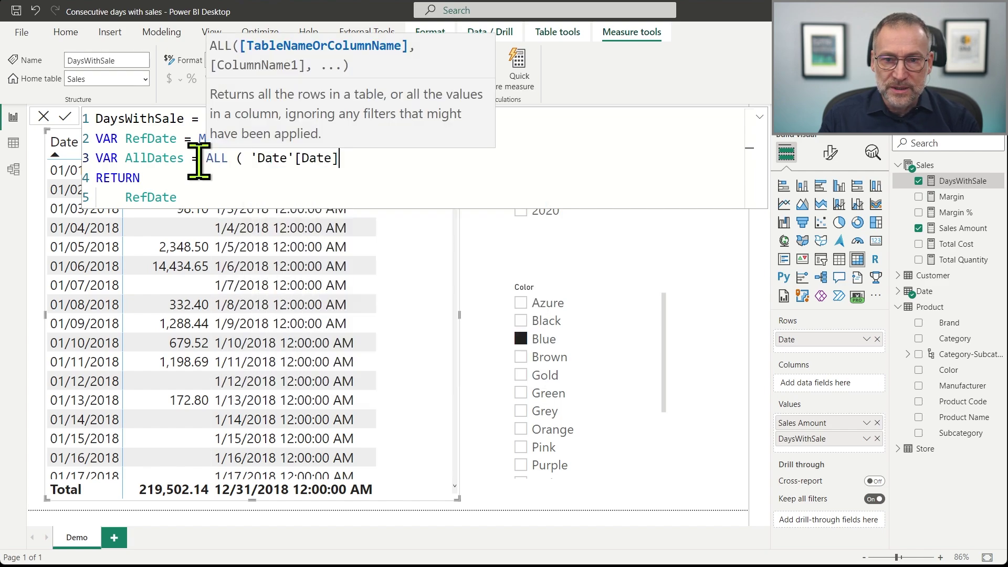
pyautogui.press('Down')
pyautogui.press('Down')
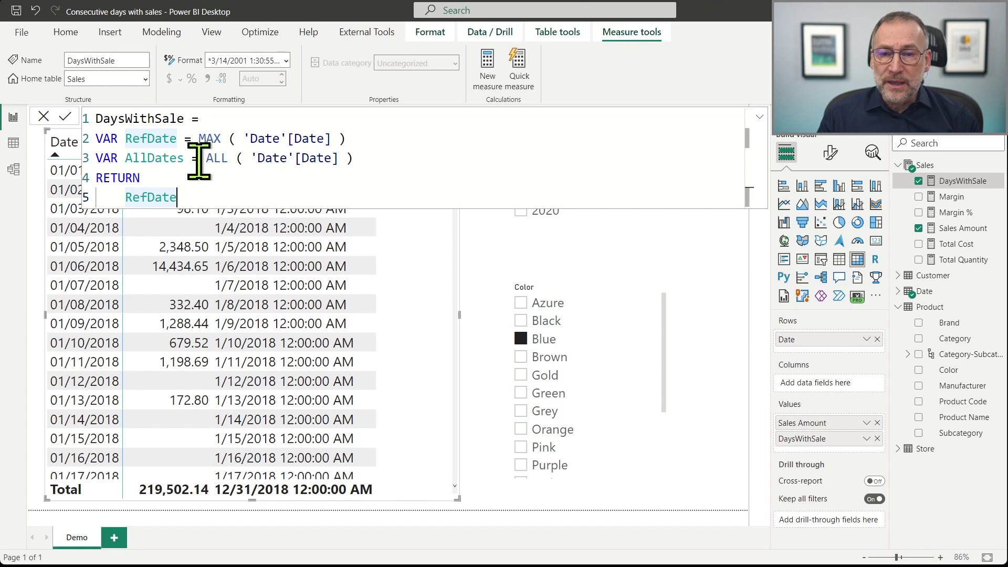
pyautogui.hotkey('shift', 'Home')
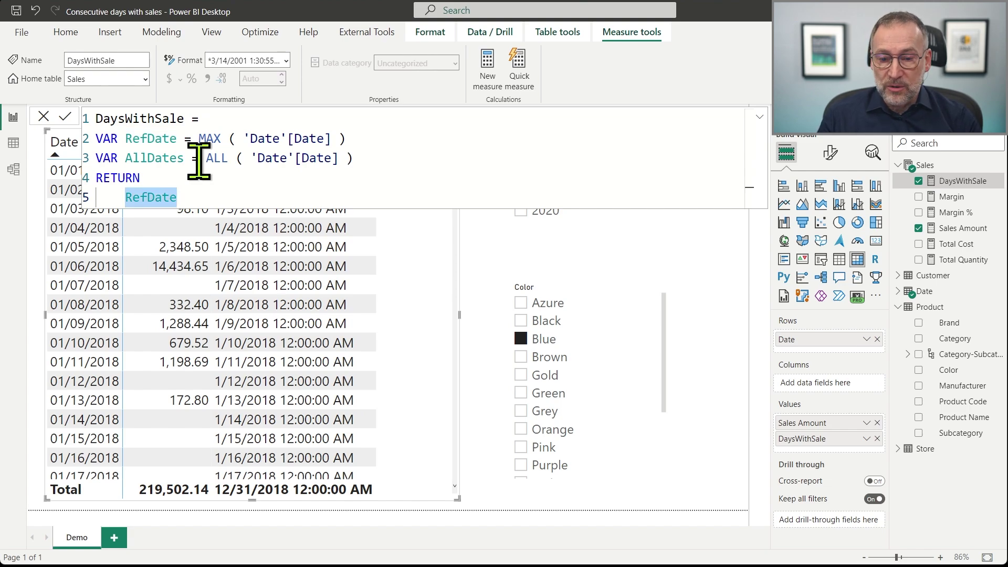
pyautogui.write('COUNTROWS ( ')
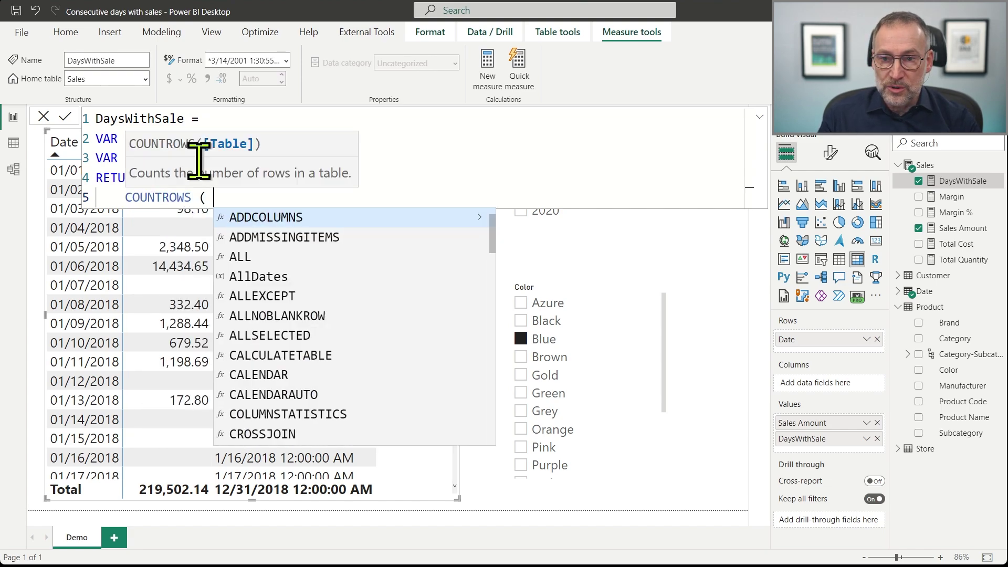
pyautogui.write('AllDates )')
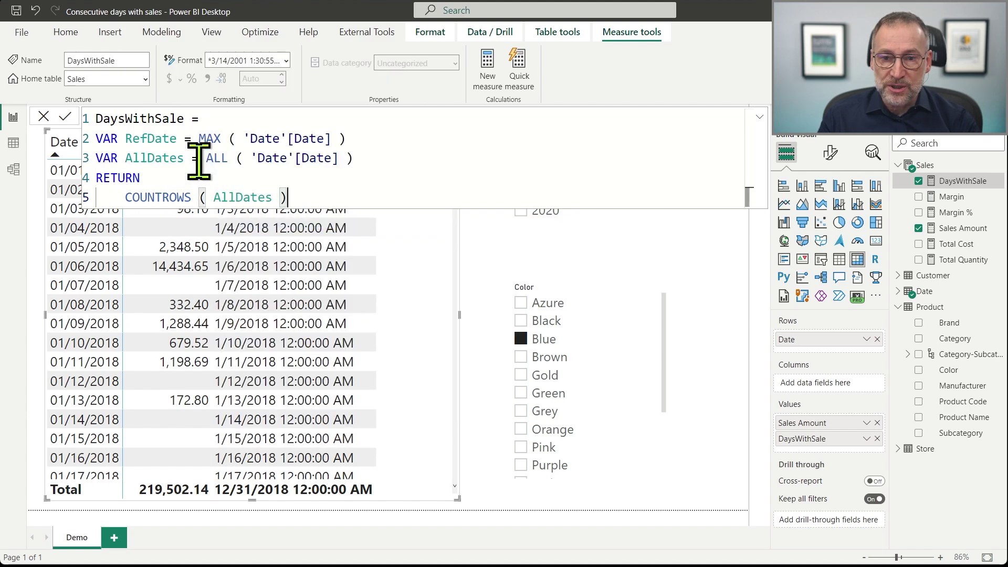
pyautogui.press('Return')
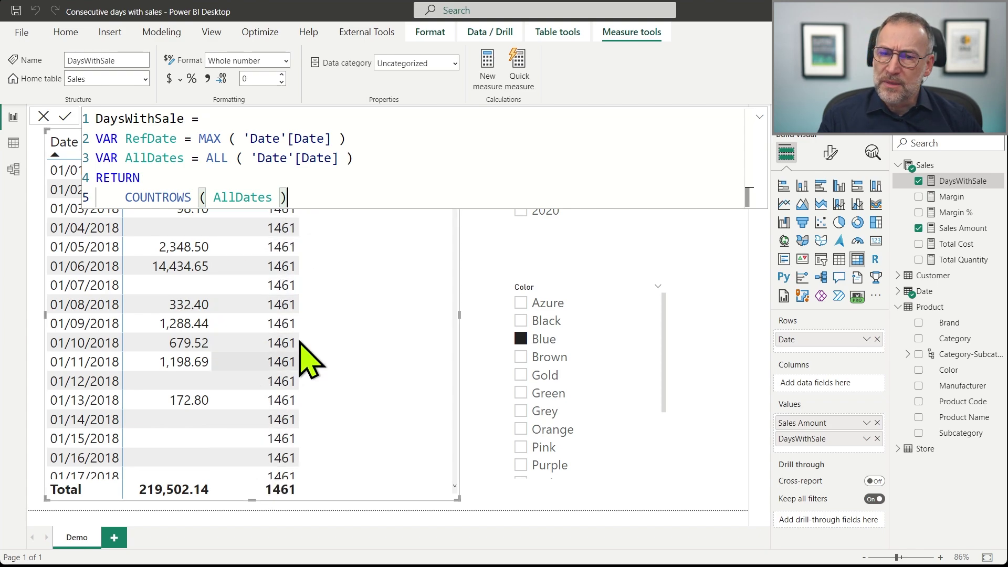
pyautogui.click(382, 157)
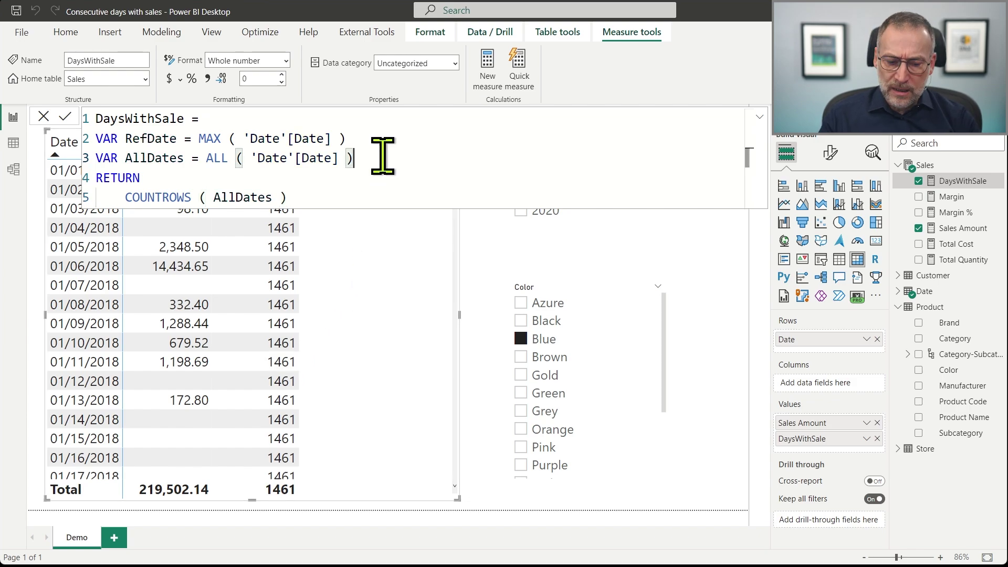
# Step: Add a variable DatesWithSales = VALUES ( Sales[Order Date] ) to the measure and commit it
pyautogui.press('Return')
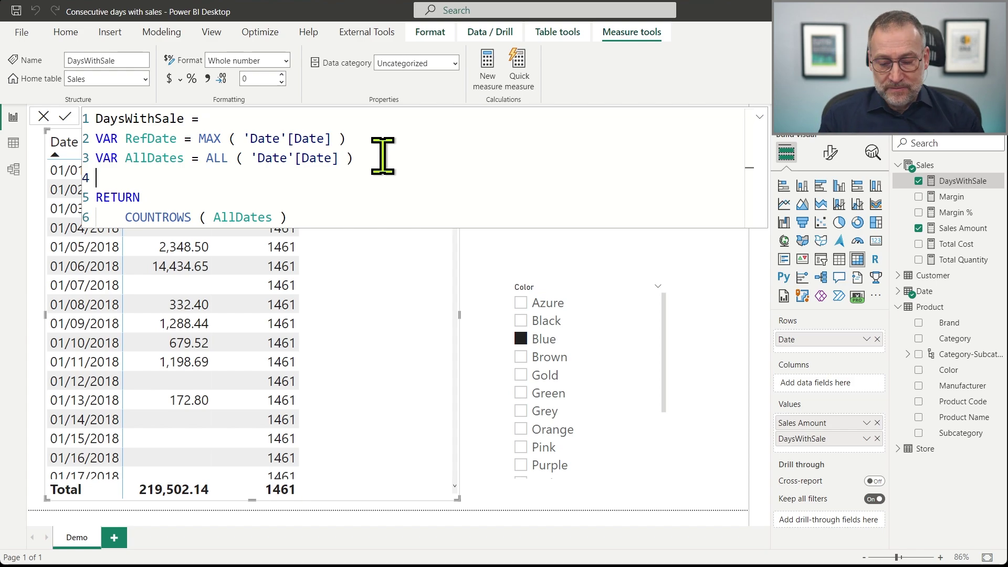
pyautogui.write('VAR ')
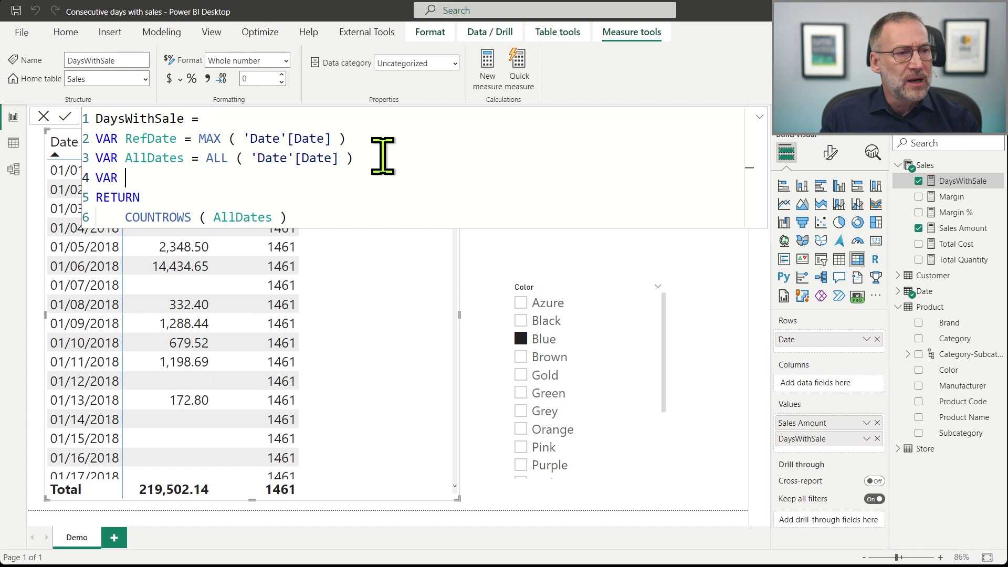
pyautogui.write('Sale')
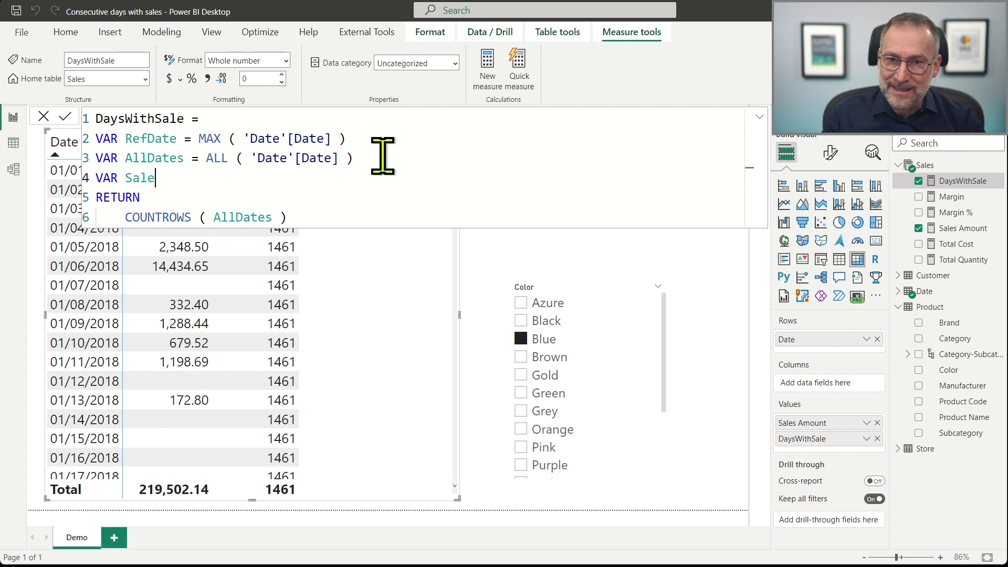
pyautogui.write('sDates')
pyautogui.hotkey('ctrl', 'shift', 'Left')
pyautogui.write('DatesWithSales = ')
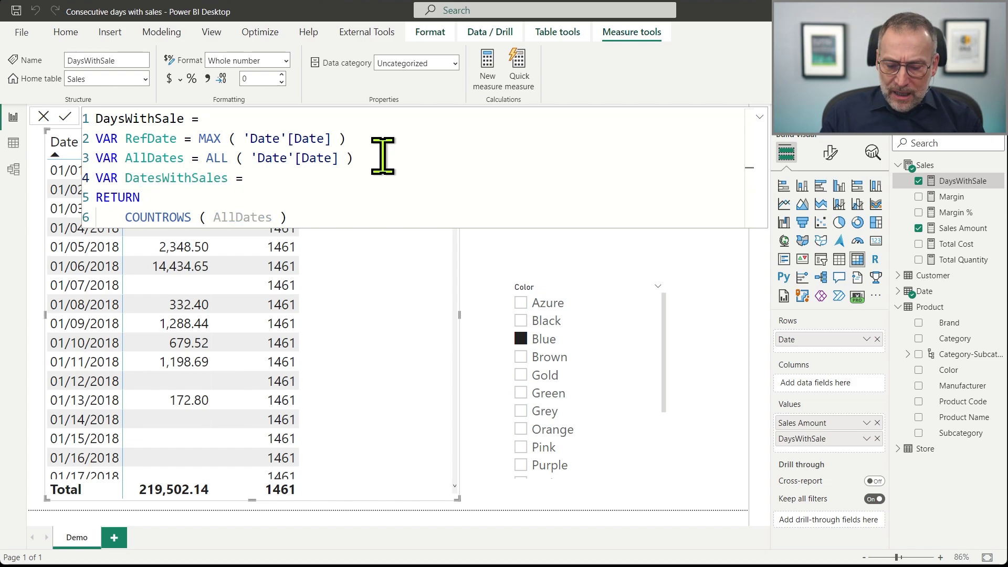
pyautogui.write('VALUES ( S')
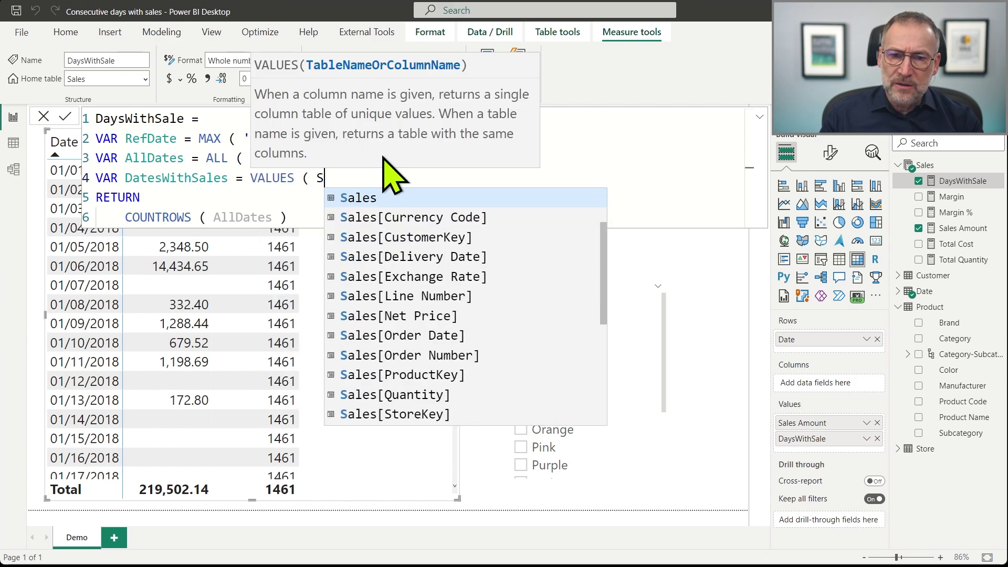
pyautogui.write('ales[O')
pyautogui.press('Tab')
pyautogui.write(')')
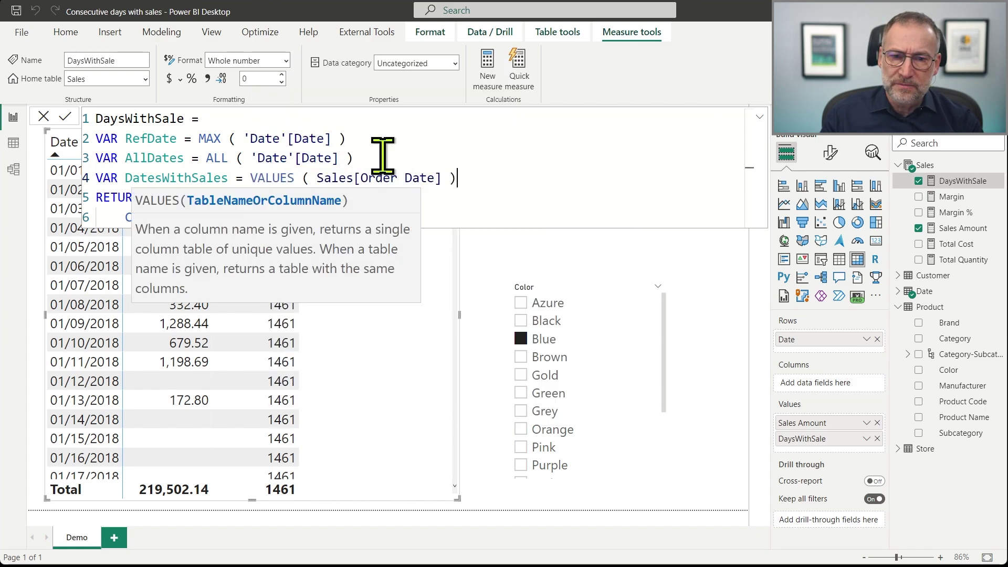
pyautogui.press('Down')
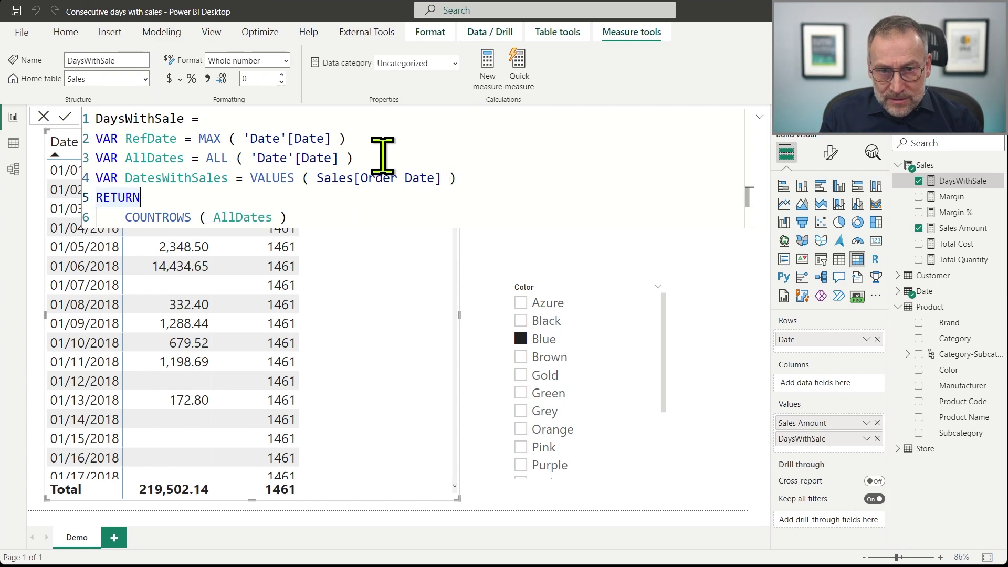
pyautogui.press('Down')
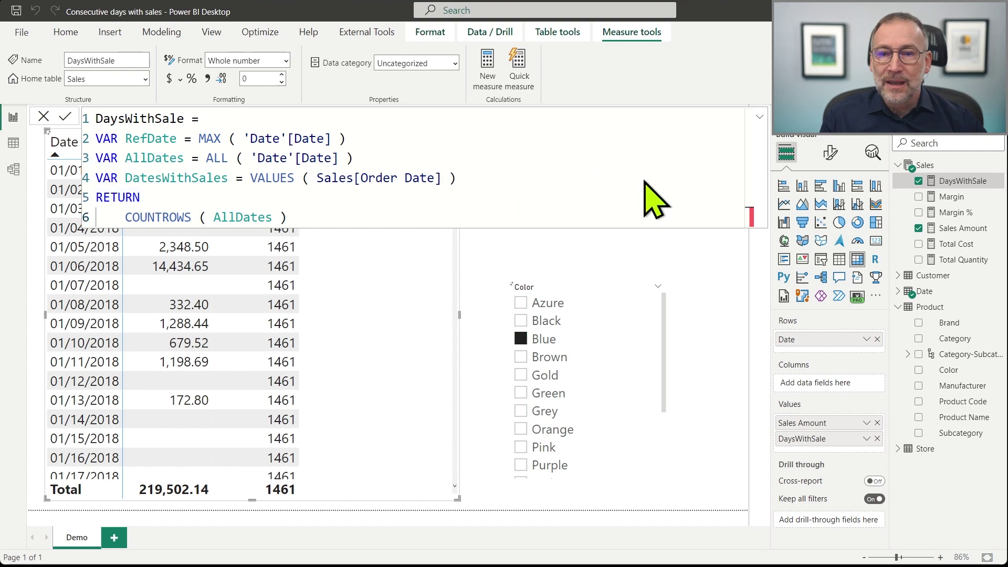
pyautogui.press('Return')
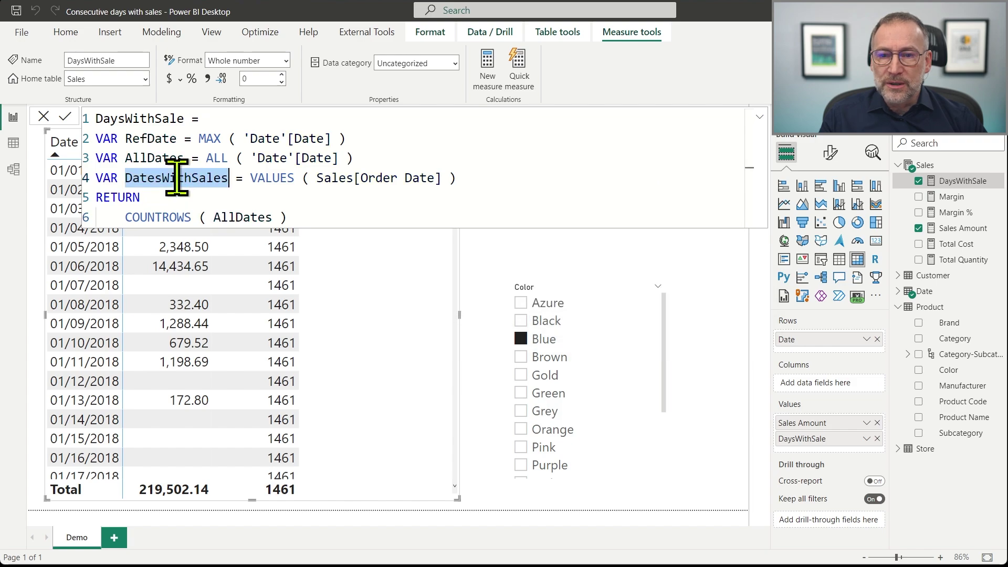
# Step: Make COUNTROWS use DatesWithSales instead of AllDates, so sale days show 1 and the total is 154
pyautogui.doubleClick(247, 217)
pyautogui.write('DatesWithSales')
pyautogui.press('Up')
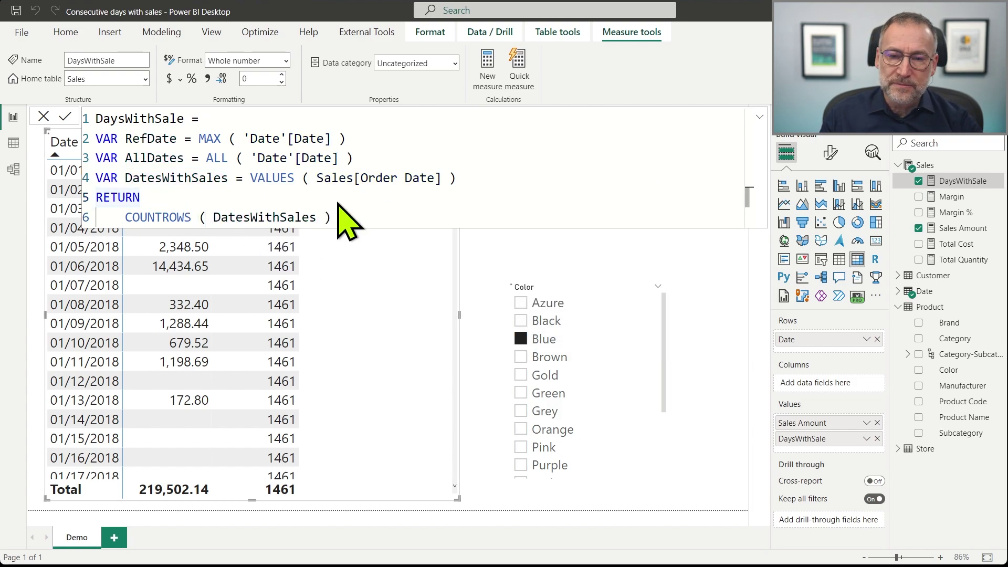
pyautogui.click(333, 213)
pyautogui.press('Return')
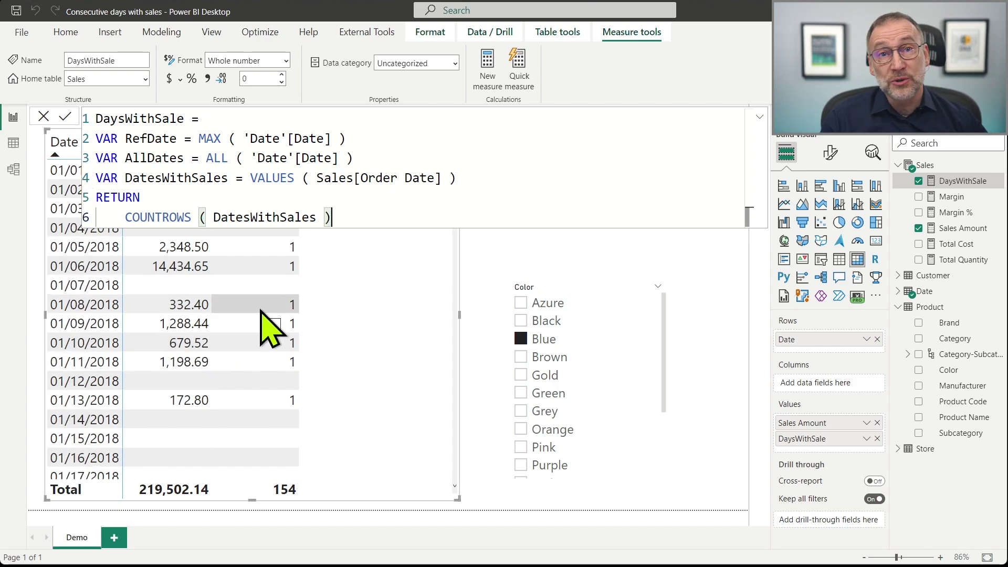
# Step: Wrap the VALUES expression in CALCULATETABLE ( ..., ALLSELECTED () ) and commit, giving 154 on every row
pyautogui.click(252, 179)
pyautogui.write('CALCU')
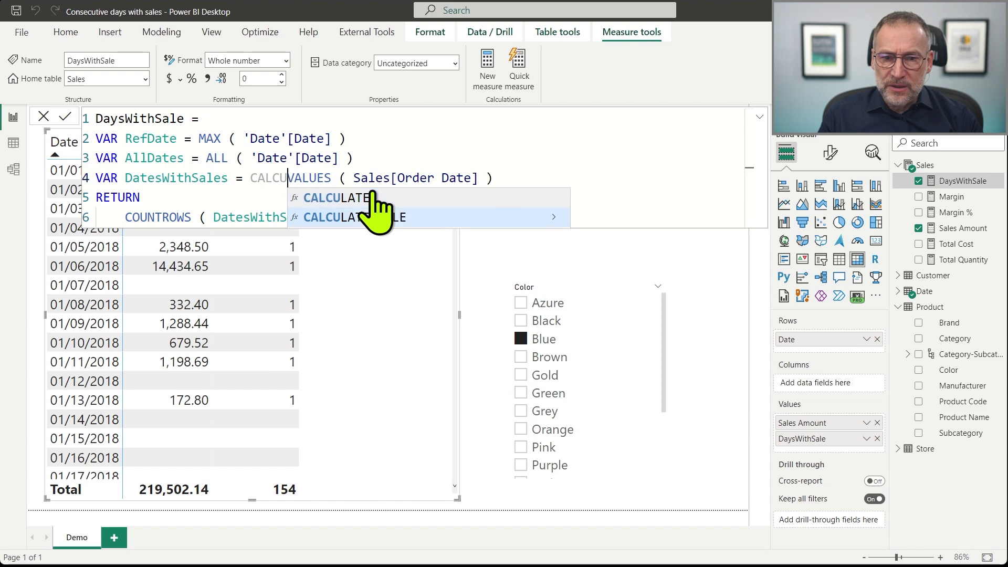
pyautogui.click(371, 217)
pyautogui.press('End')
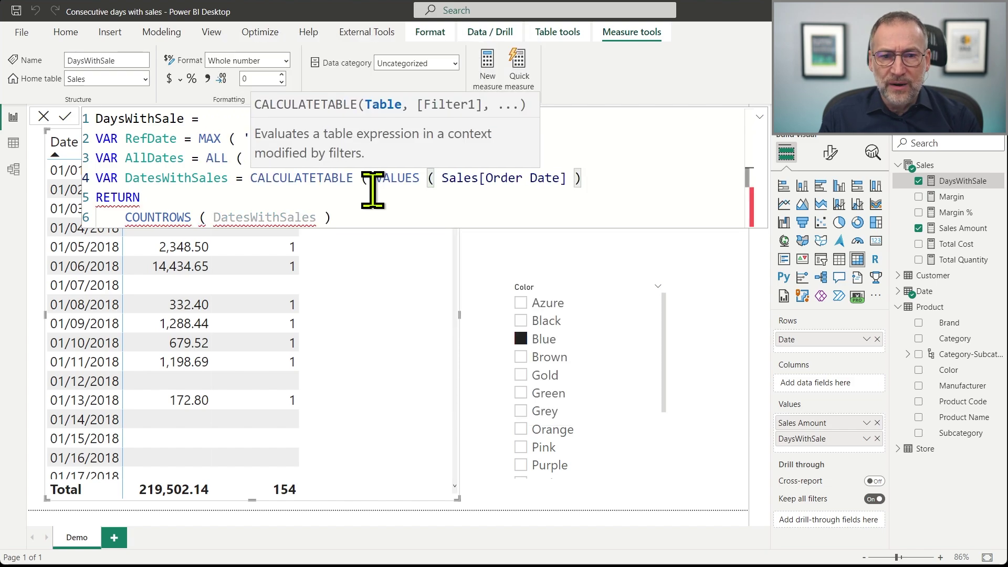
pyautogui.write(', ALLSE')
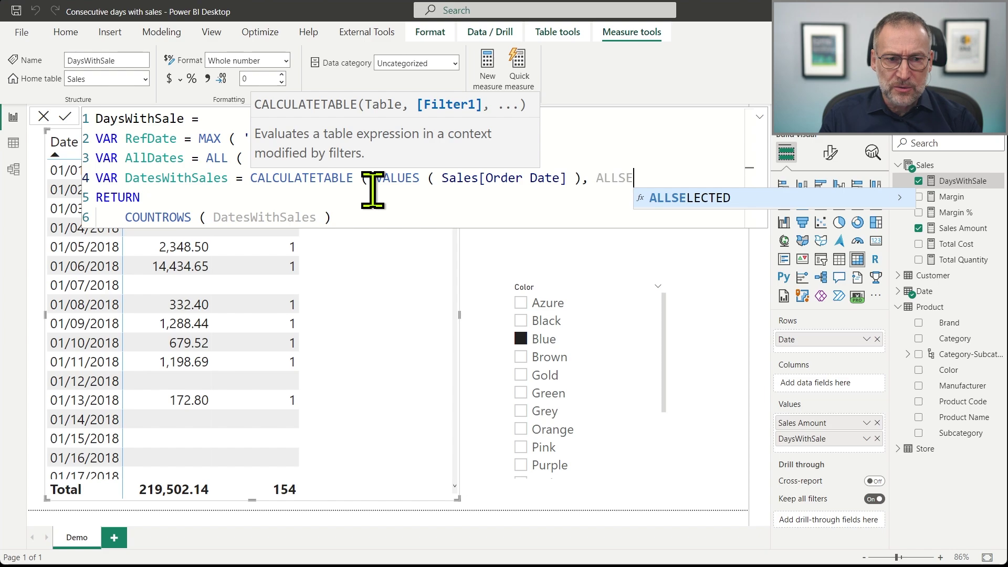
pyautogui.press('Tab')
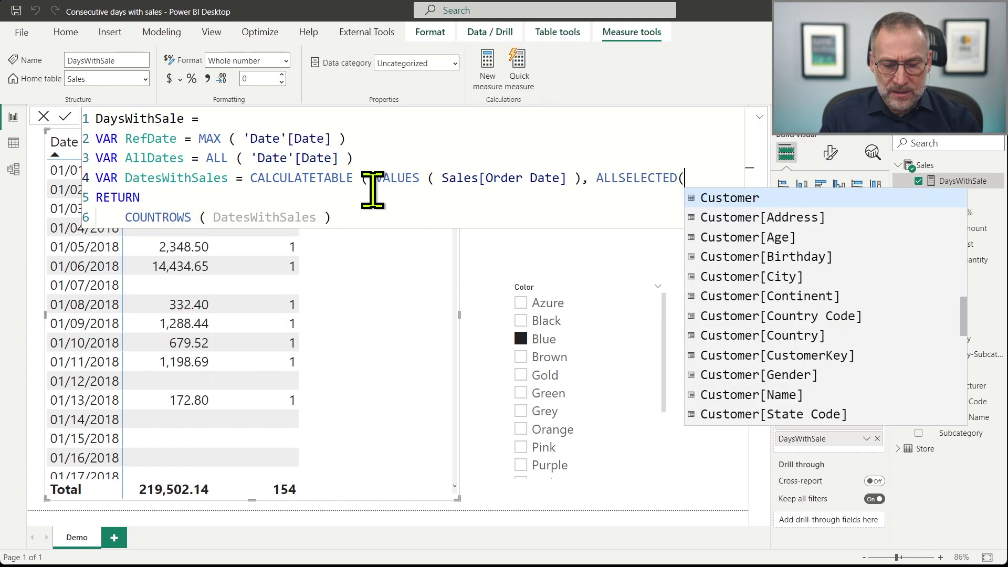
pyautogui.write(') )')
pyautogui.press('Left')
pyautogui.press('Down')
pyautogui.press('Return')
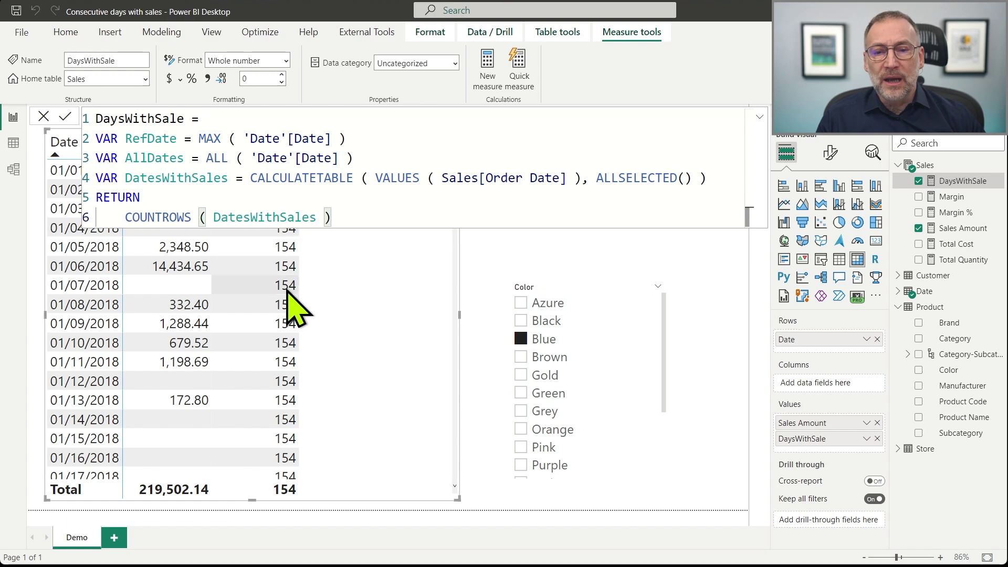
pyautogui.click(330, 179)
pyautogui.click(314, 160)
pyautogui.press('Return')
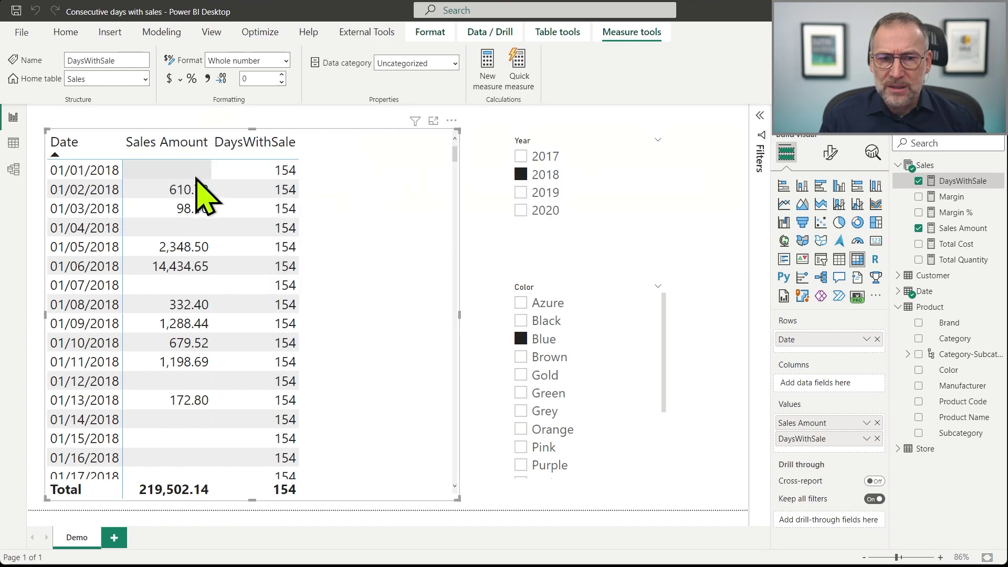
# Step: Toggle the 2018 Year slicer off and back on, then select the DaysWithSale measure
pyautogui.click(522, 176)
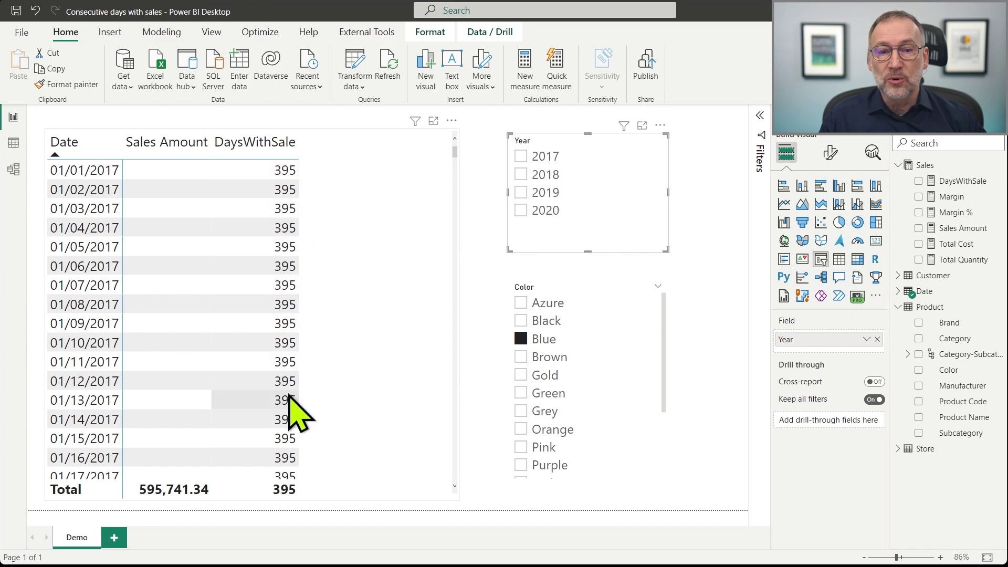
pyautogui.click(522, 175)
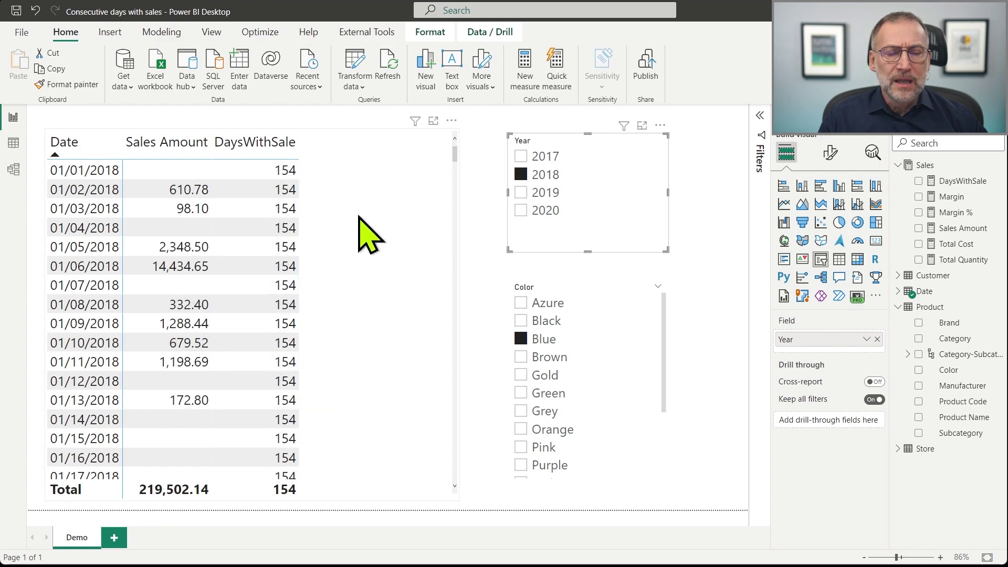
pyautogui.click(895, 181)
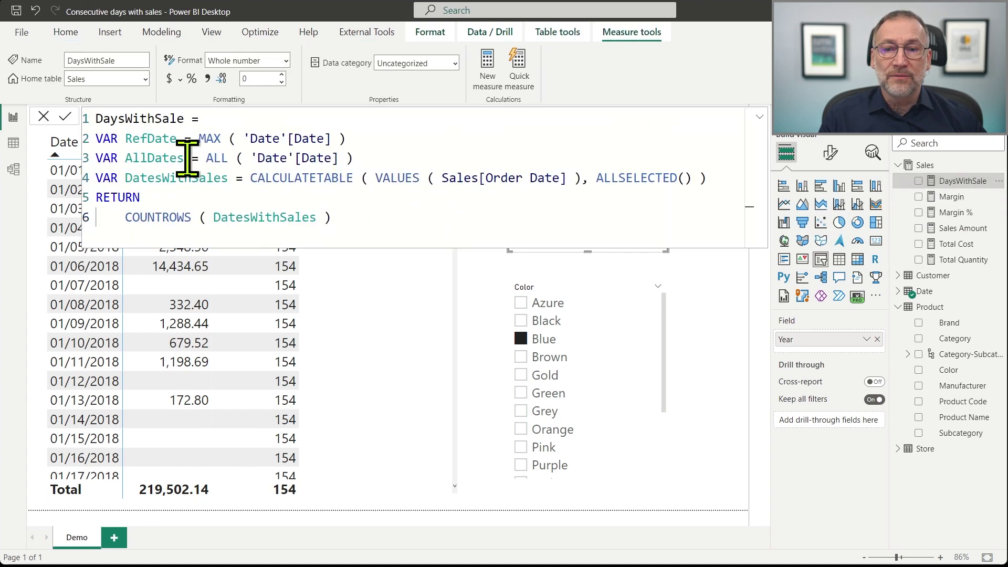
# Step: Add VAR DatesWithNoSales = EXCEPT ( AllDates, DatesWithSales ) below the DatesWithSales line
pyautogui.click(731, 177)
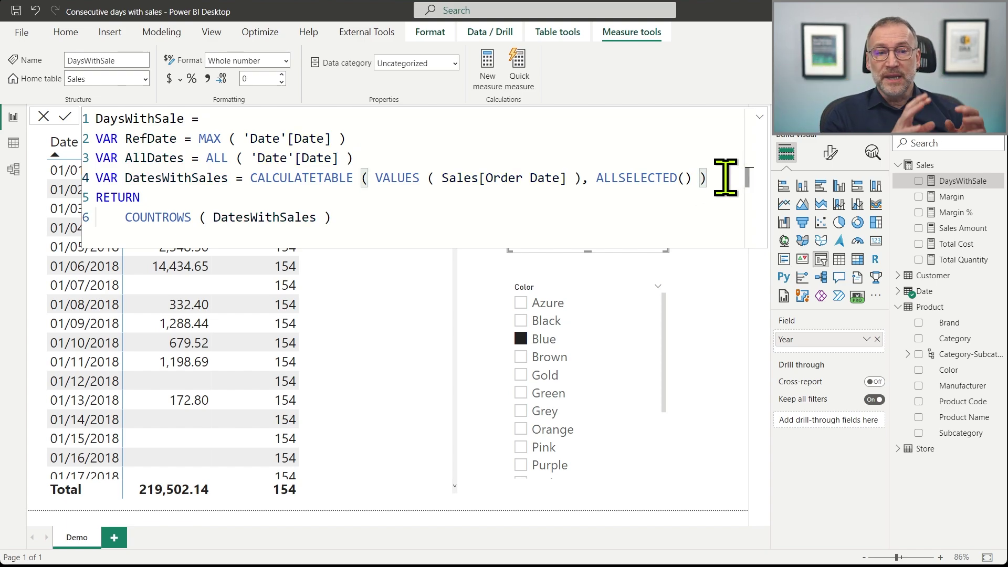
pyautogui.hotkey('shift', 'Return')
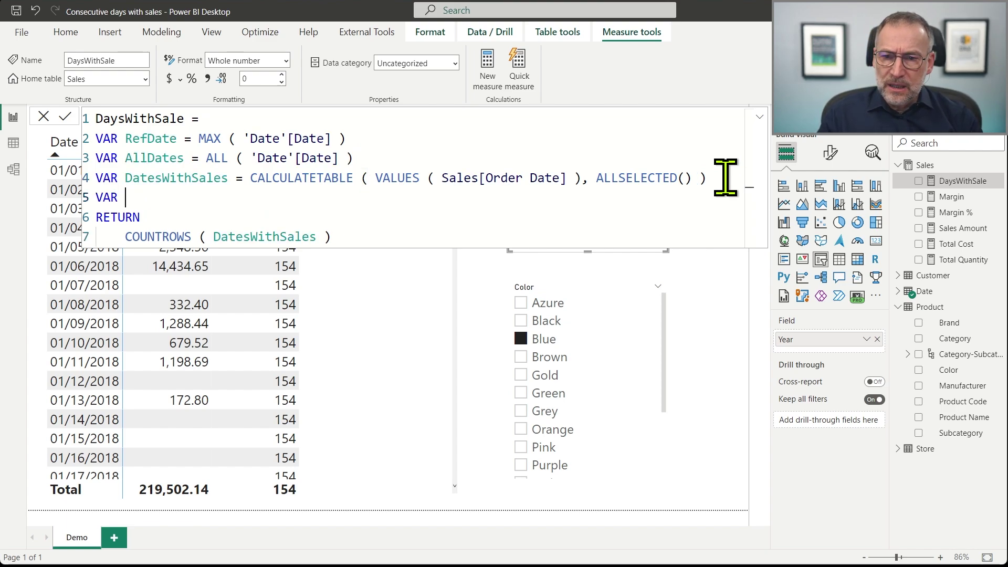
pyautogui.write('VAR Holes')
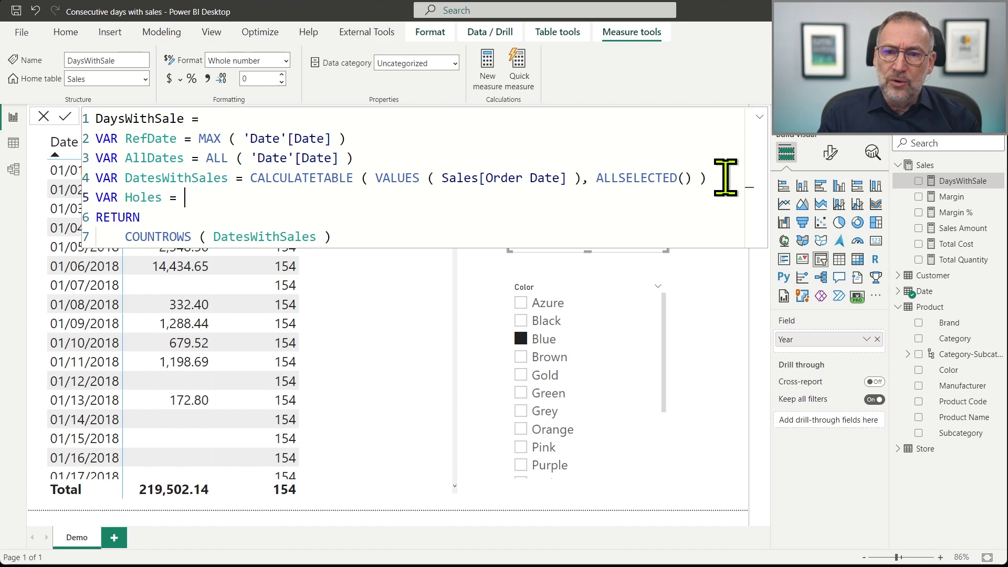
pyautogui.write(' =')
pyautogui.press('BackSpace')
pyautogui.press('BackSpace')
pyautogui.hotkey('ctrl', 'shift', 'Left')
pyautogui.write('DatesWithNoSa')
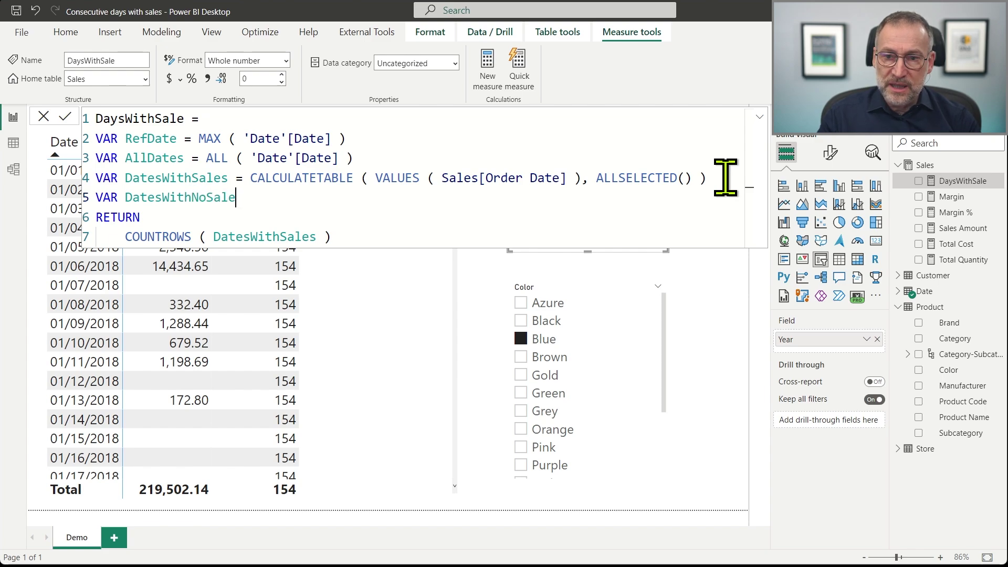
pyautogui.write('les = EXC')
pyautogui.press('Tab')
pyautogui.write('( ')
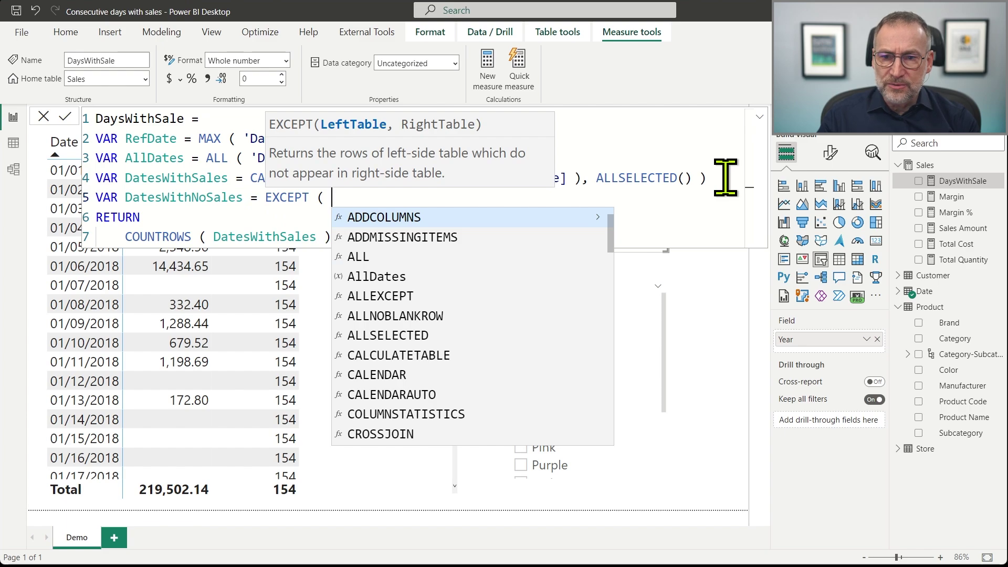
pyautogui.write('AllDates, ')
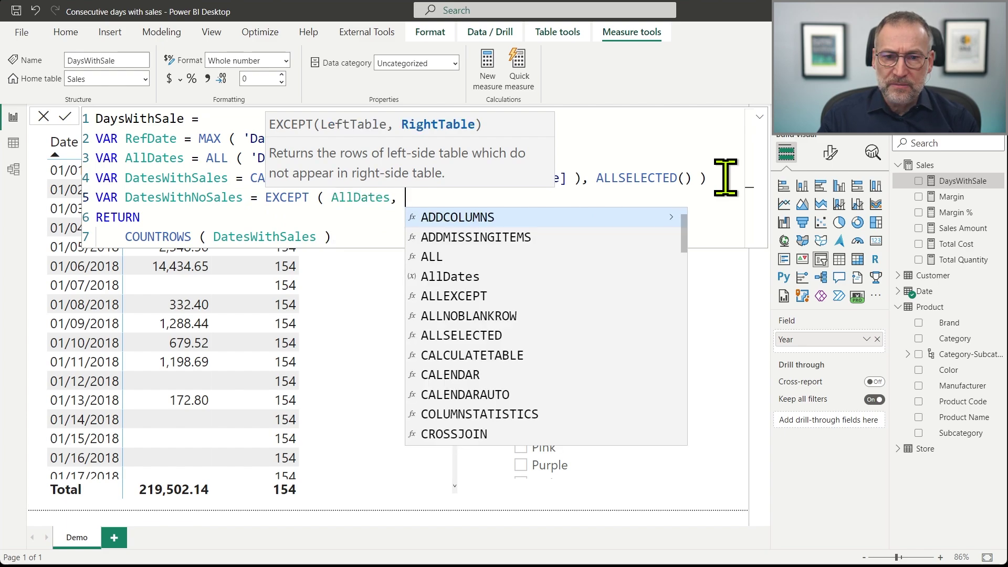
pyautogui.write('Date')
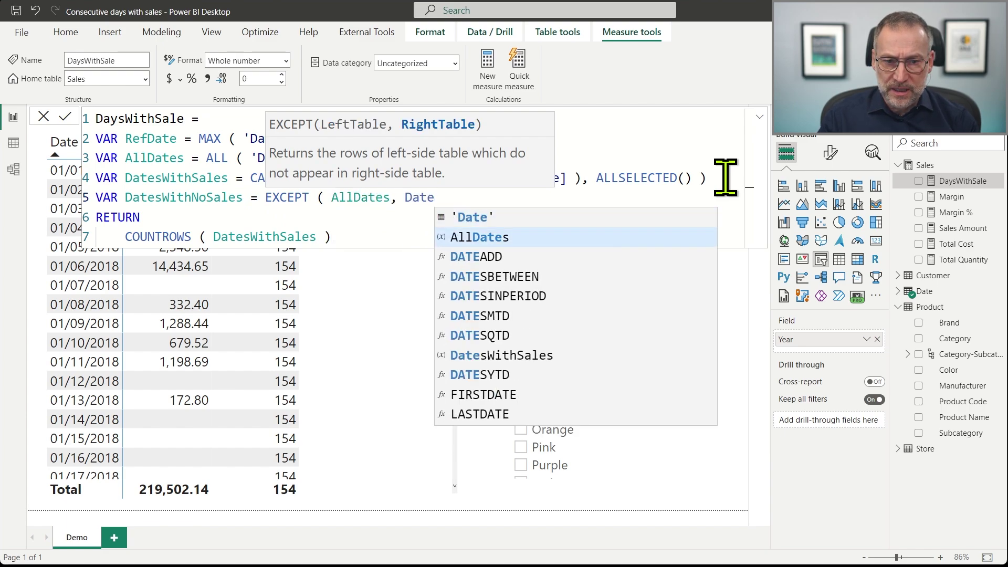
pyautogui.press('Down')
pyautogui.press('Down')
pyautogui.press('Down')
pyautogui.press('Down')
pyautogui.press('Down')
pyautogui.press('Tab')
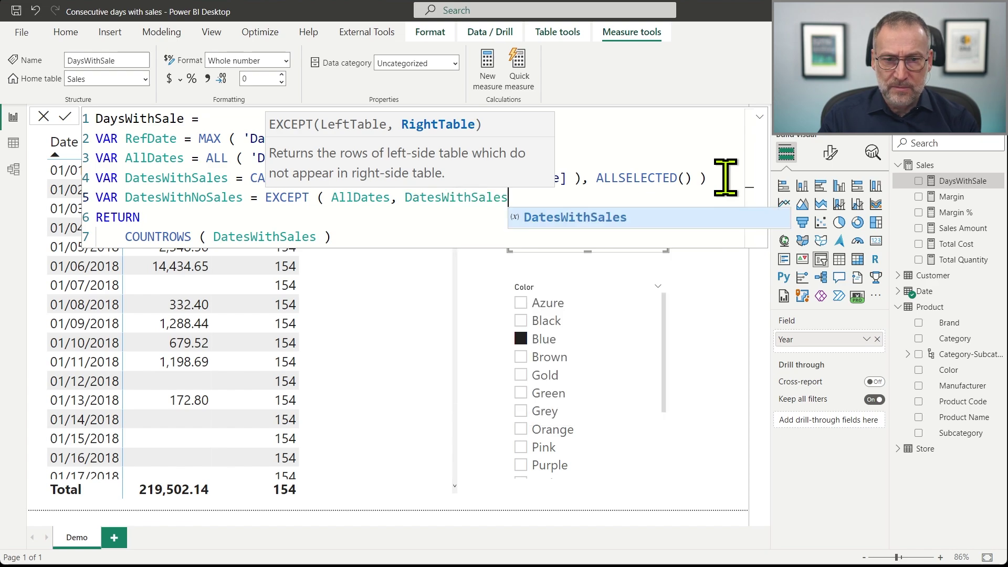
pyautogui.write(')')
# Step: Return COUNTROWS ( DatesWithNoSales ) and commit, showing 1307 on every row
pyautogui.press('Home')
pyautogui.press('Right')
pyautogui.press('Right')
pyautogui.press('Right')
pyautogui.press('Right')
pyautogui.press('Down')
pyautogui.press('Down')
pyautogui.press('End')
pyautogui.hotkey('ctrl', 'shift', 'Left')
pyautogui.write('DatesWithNoSales')
pyautogui.press('End')
pyautogui.press('Return')
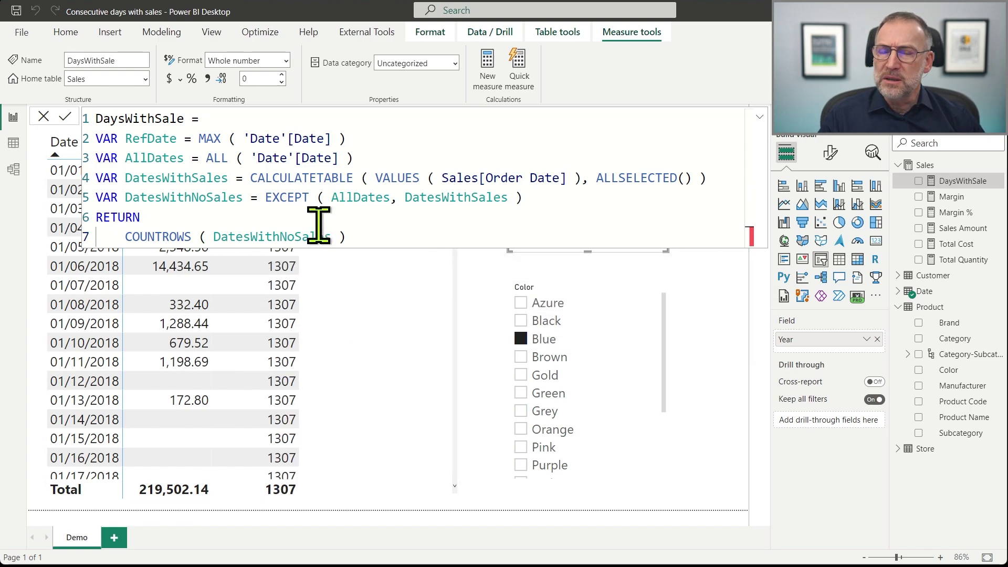
pyautogui.click(539, 197)
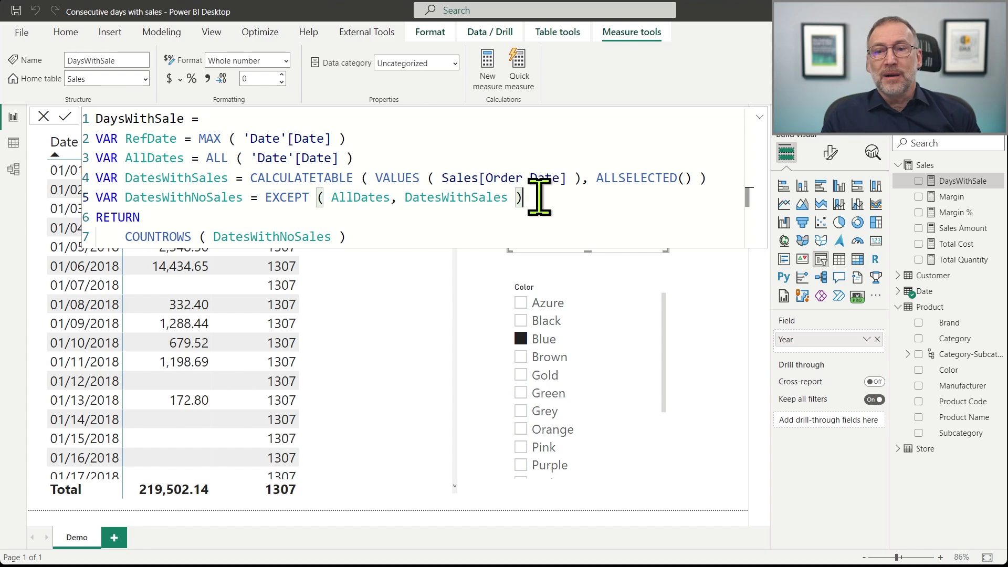
pyautogui.click(243, 197)
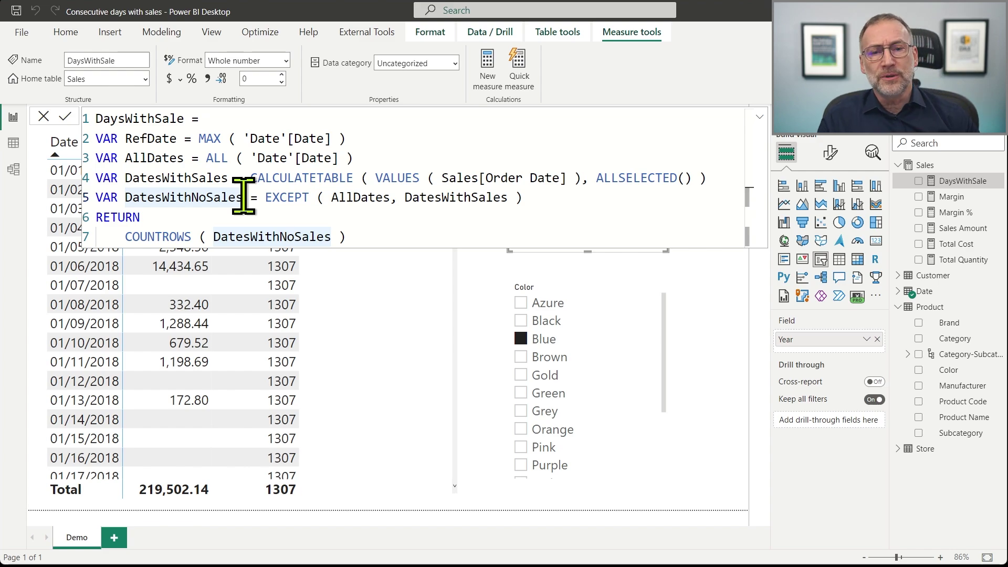
# Step: After the EXCEPT line, start a NearestHole variable as MAXX over DatesWithNoSales
pyautogui.click(539, 196)
pyautogui.press('Return')
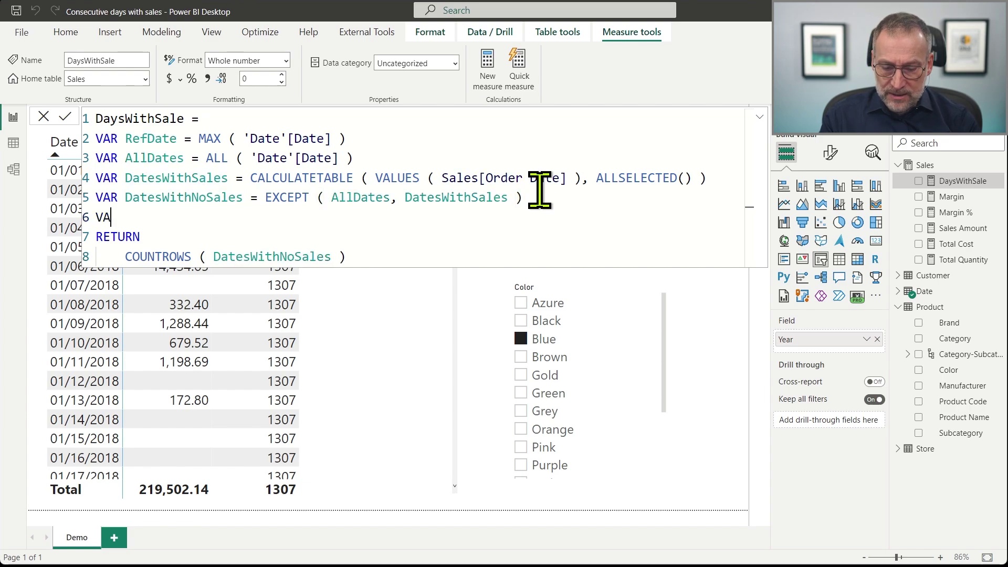
pyautogui.write('VAR NearestHole =')
pyautogui.hotkey('shift', 'Return')
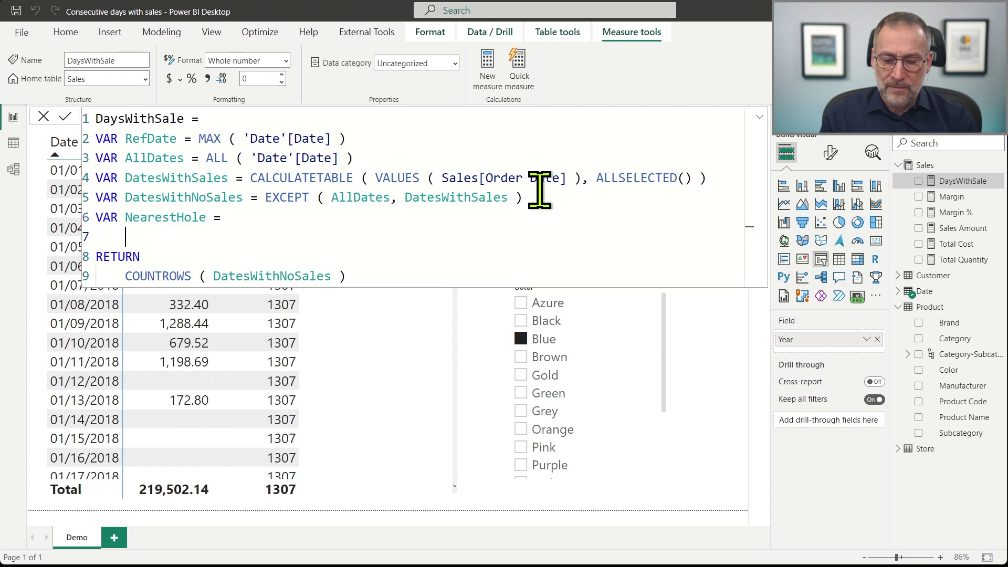
pyautogui.write('MAXX ')
pyautogui.write('(')
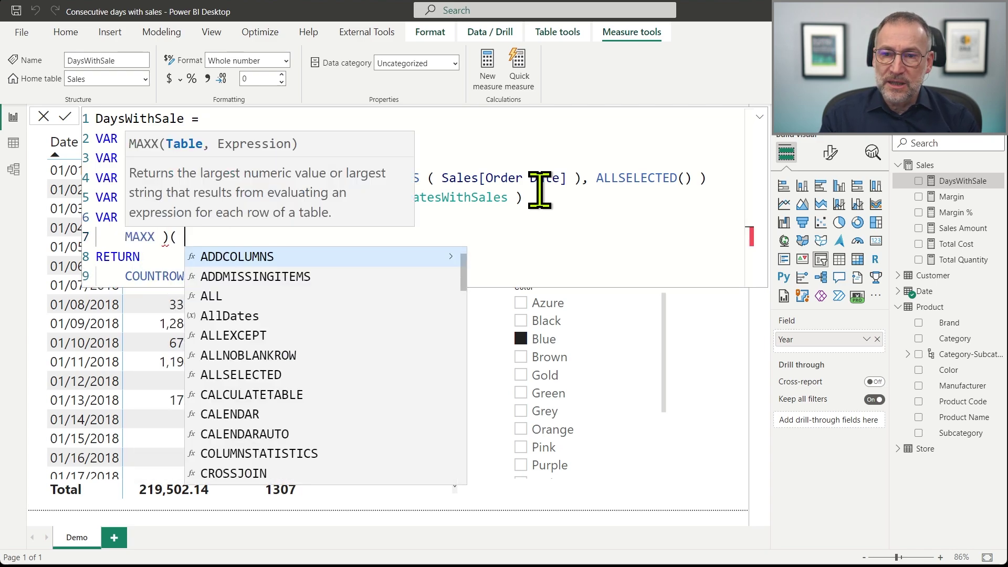
pyautogui.press('Escape')
pyautogui.press('BackSpace')
pyautogui.write('( Dates')
pyautogui.press('Down')
pyautogui.press('Down')
pyautogui.press('Down')
pyautogui.press('Down')
pyautogui.press('Tab')
# Step: Complete NearestHole as MAXX(FILTER(DatesWithNoSales, 'Date'[Date] <= RefDate), 'Date'[Date])
pyautogui.write(',')
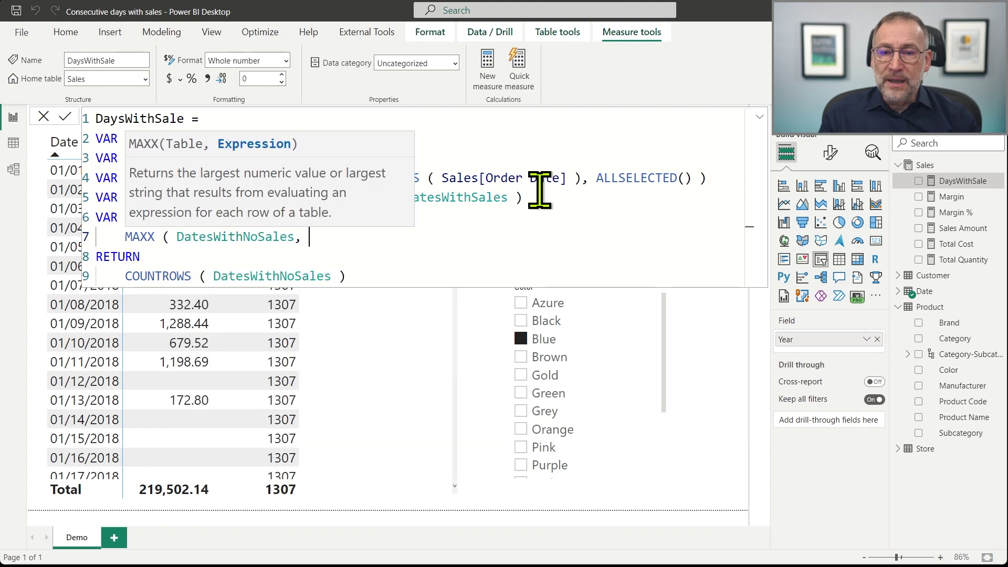
pyautogui.press('BackSpace')
pyautogui.press('Escape')
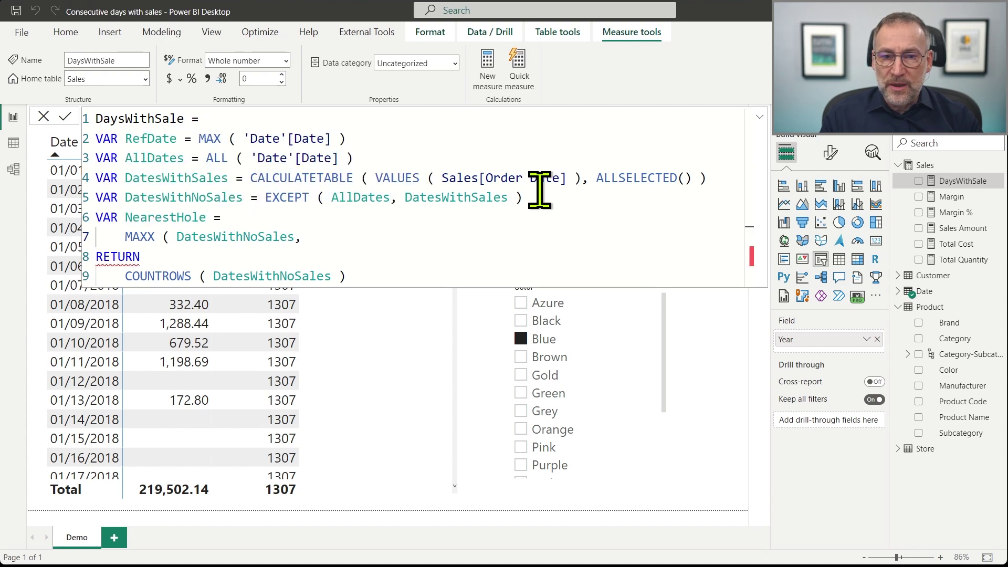
pyautogui.write("'Date'")
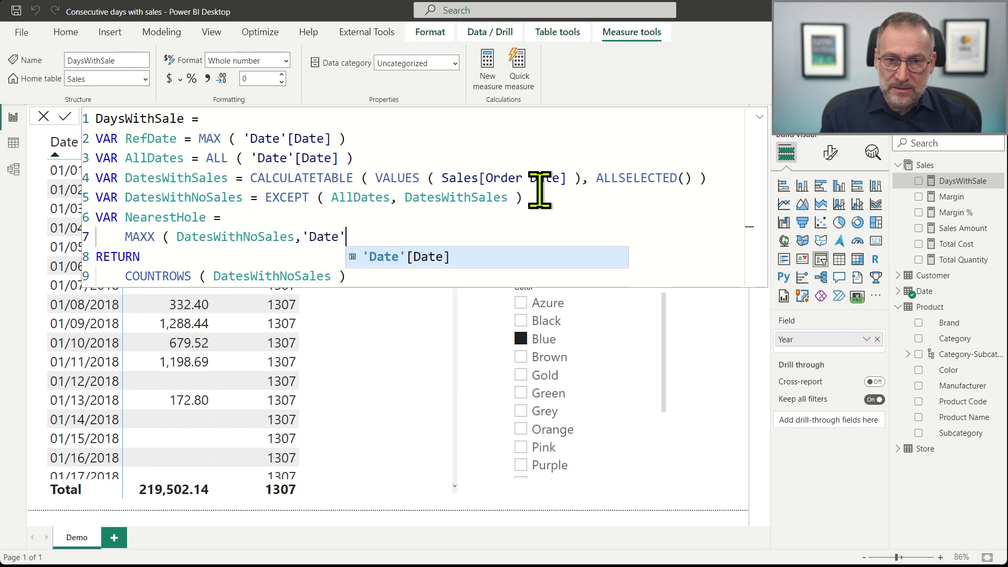
pyautogui.press('Tab')
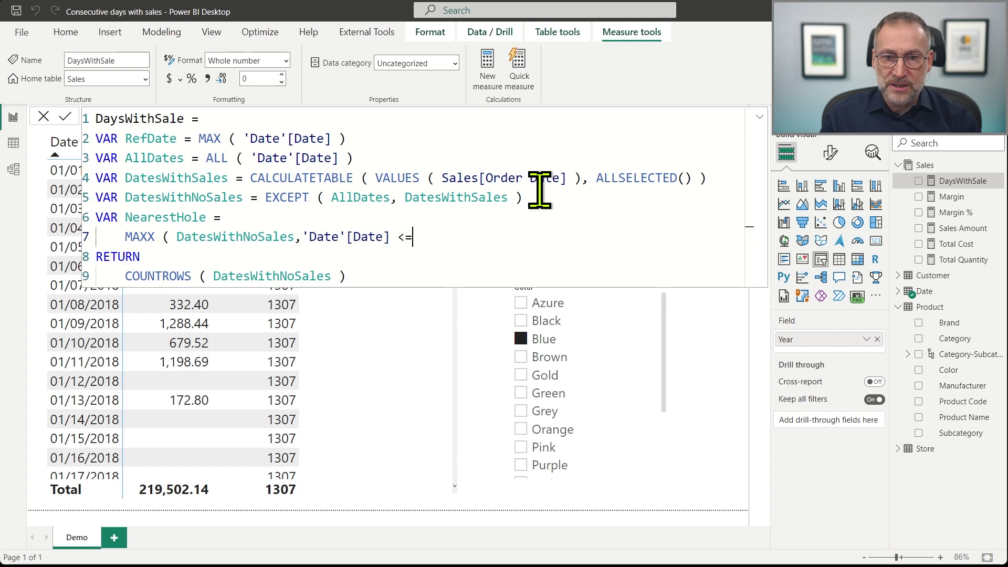
pyautogui.write('<= Red')
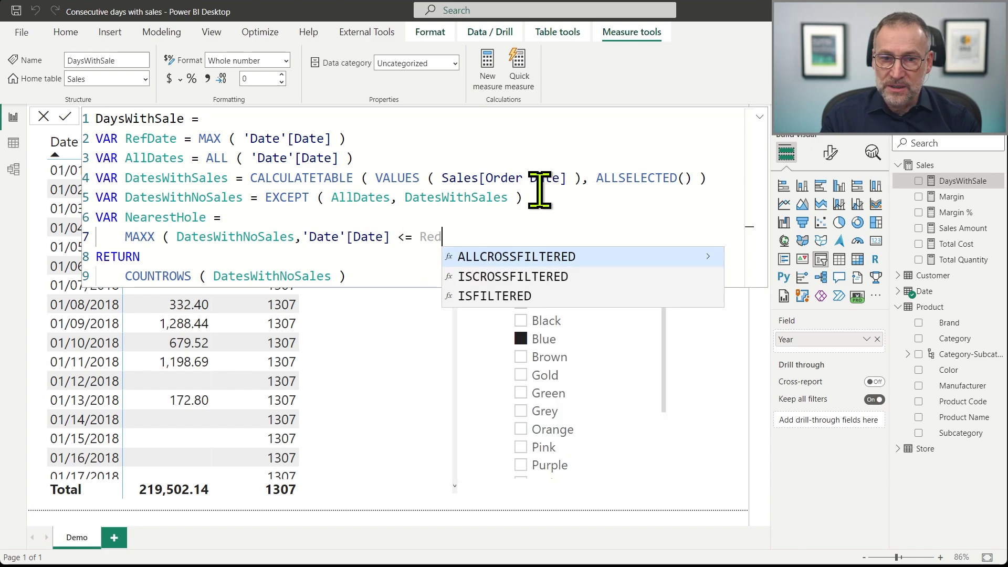
pyautogui.press('BackSpace')
pyautogui.write('fDate')
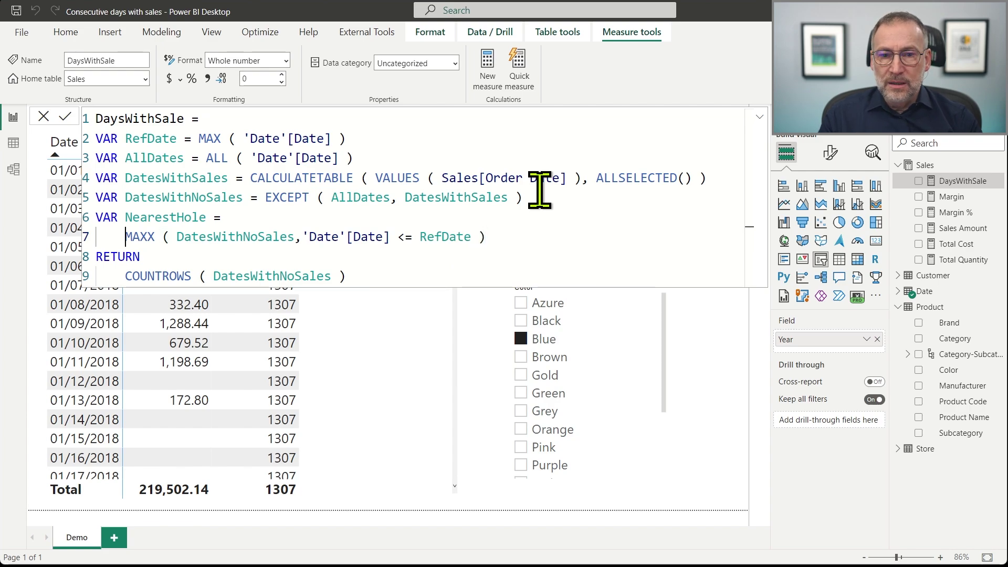
pyautogui.write('FILTER (')
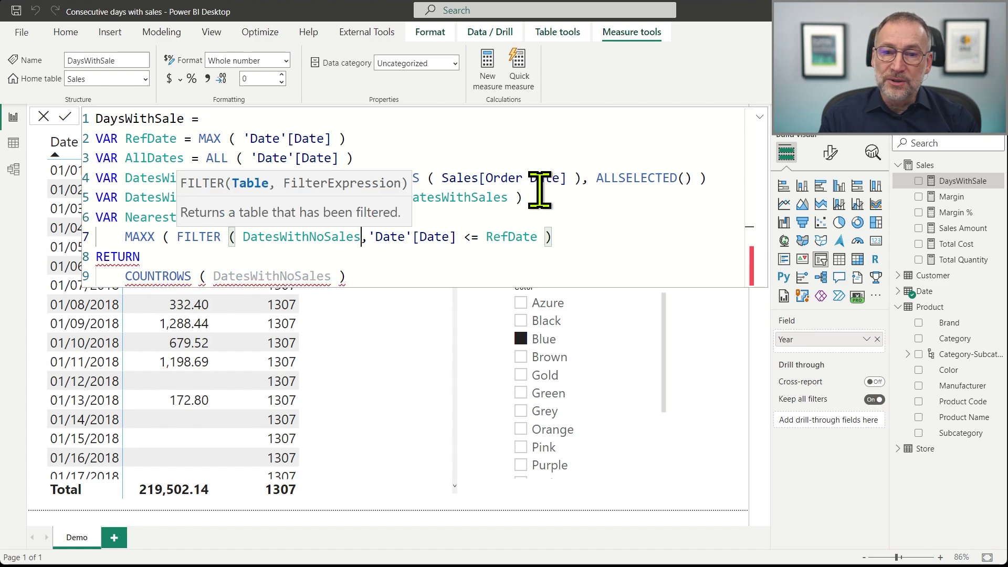
pyautogui.hotkey('ctrl', 'Right')
pyautogui.hotkey('ctrl', 'Right')
pyautogui.hotkey('ctrl', 'Right')
pyautogui.press('End')
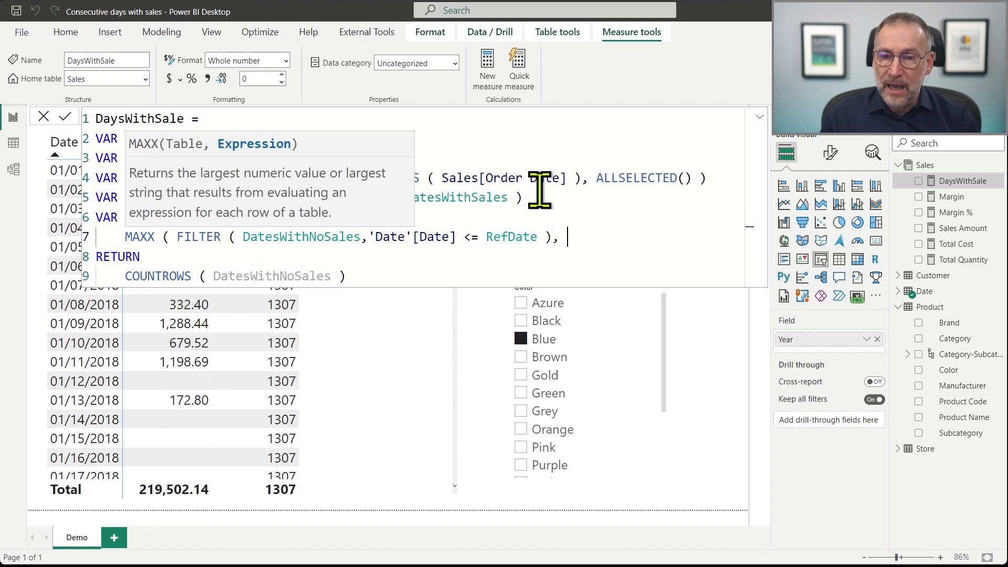
pyautogui.write("'Date'[Date]")
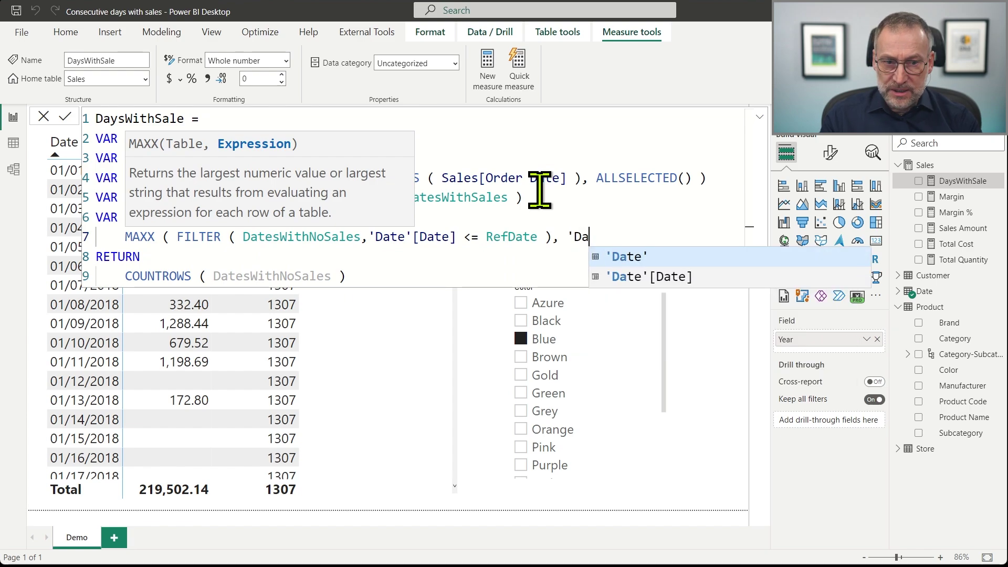
pyautogui.write(' )')
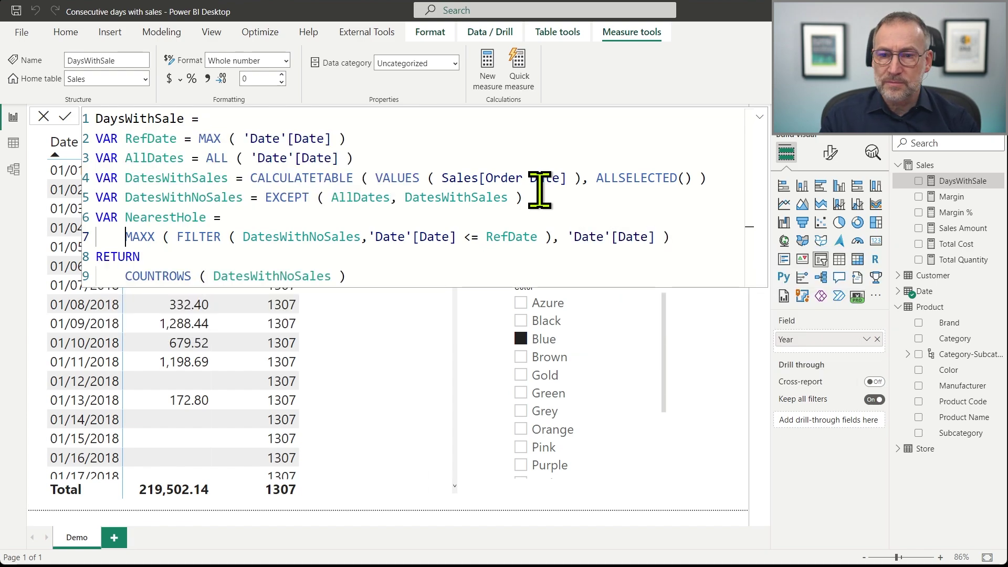
# Step: Replace RETURN COUNTROWS(DatesWithNoSales) so the measure returns NearestHole
pyautogui.press('Up')
pyautogui.hotkey('ctrl', 'shift', 'Right')
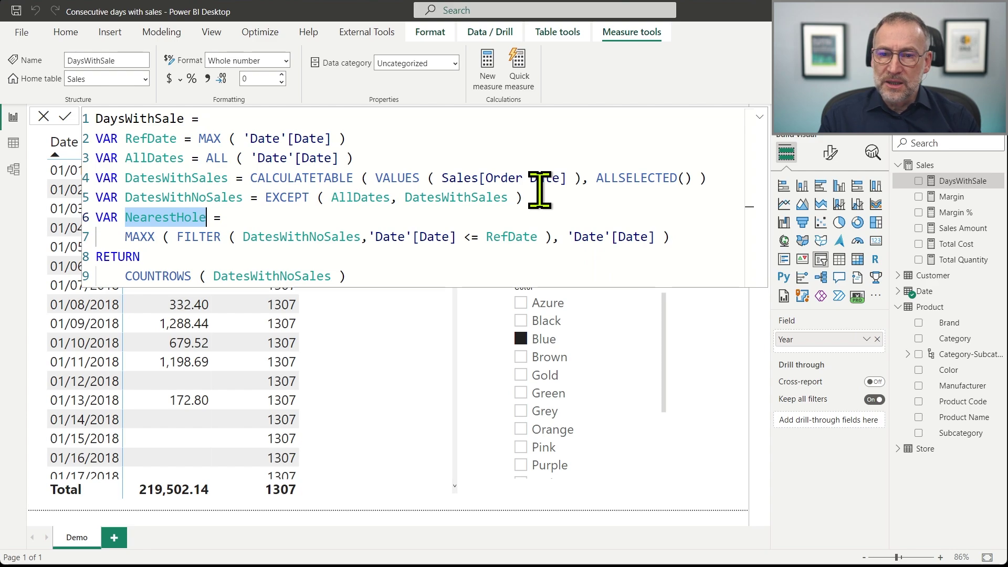
pyautogui.press('Down')
pyautogui.hotkey('ctrl', 'Right')
pyautogui.hotkey('shift', 'End')
pyautogui.press('Right')
pyautogui.hotkey('ctrl', 'shift', 'Left')
pyautogui.write('NearestHole')
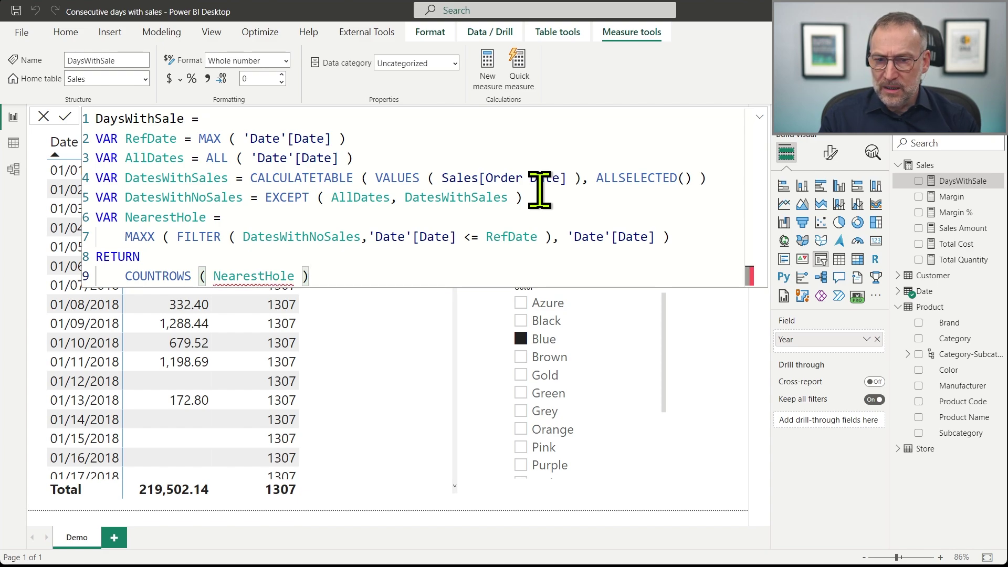
pyautogui.hotkey('ctrl', 'shift', 'Right')
pyautogui.hotkey('ctrl', 'shift', 'Right')
pyautogui.press('Delete')
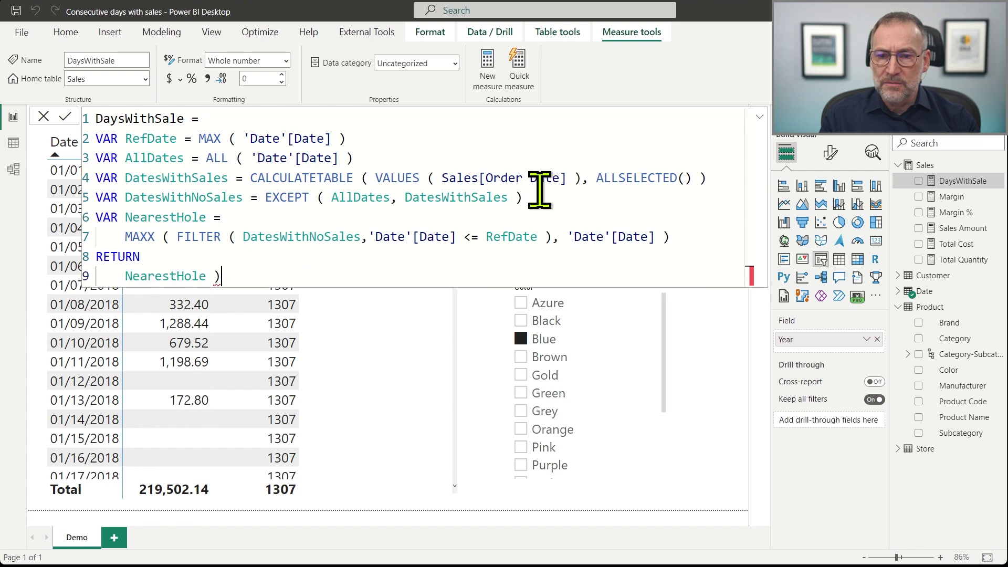
pyautogui.press('End')
pyautogui.press('BackSpace')
pyautogui.press('BackSpace')
pyautogui.press('Left')
# Step: Commit DaysWithSale to show nearest no-sale dates, then reopen its formula from the column header
pyautogui.press('Return')
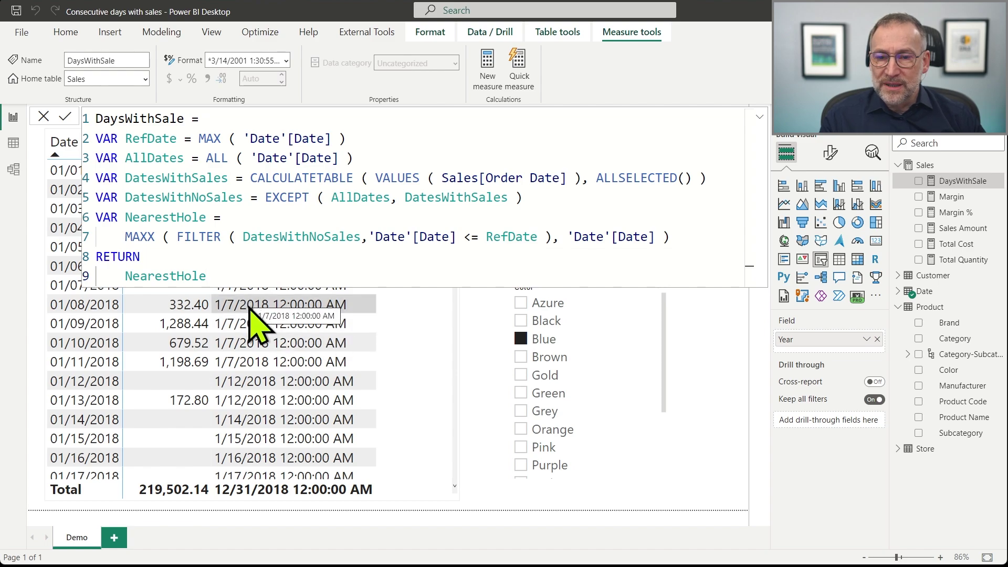
pyautogui.press('Escape')
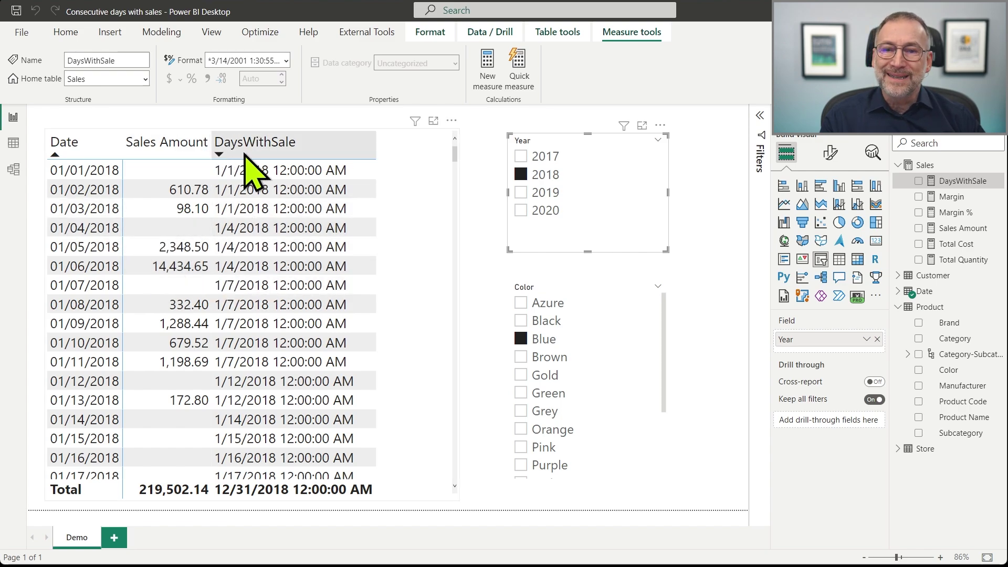
pyautogui.click(981, 185)
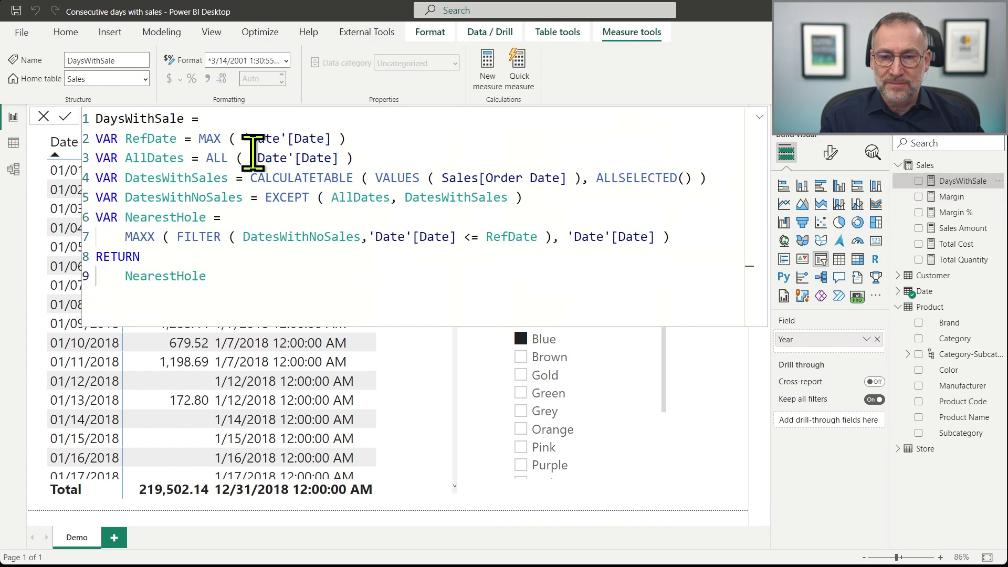
# Step: Add a variable Result = INT(RefDate - NearestHole) below the NearestHole definition
pyautogui.click(682, 246)
pyautogui.hotkey('shift', 'Return')
pyautogui.write('VAR Resu')
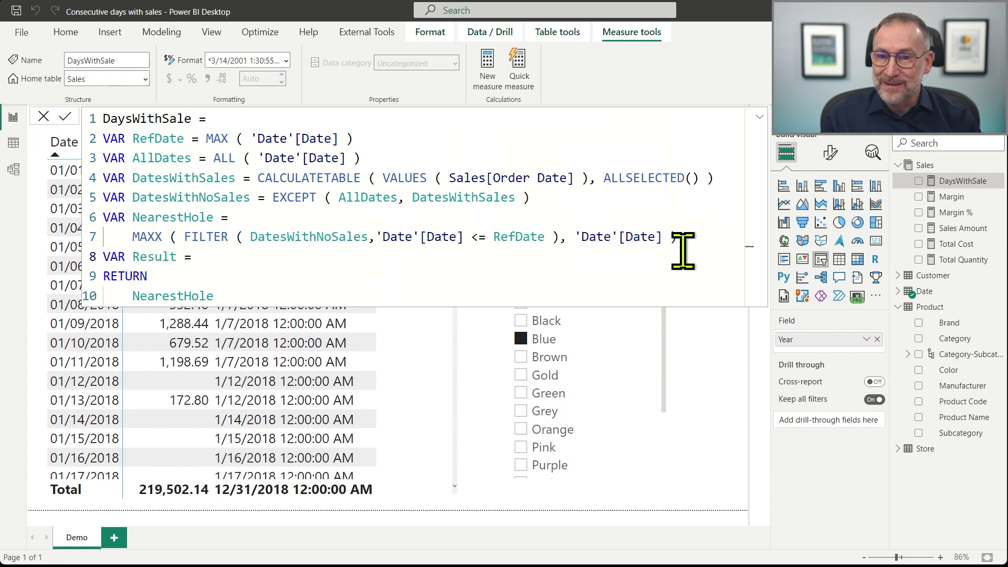
pyautogui.write('lt = Re')
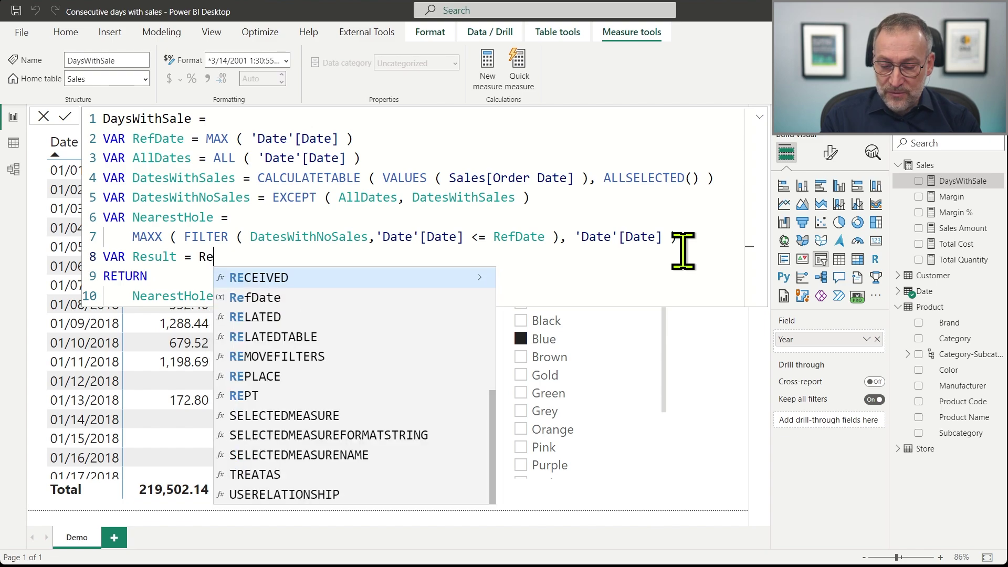
pyautogui.write('fDate ')
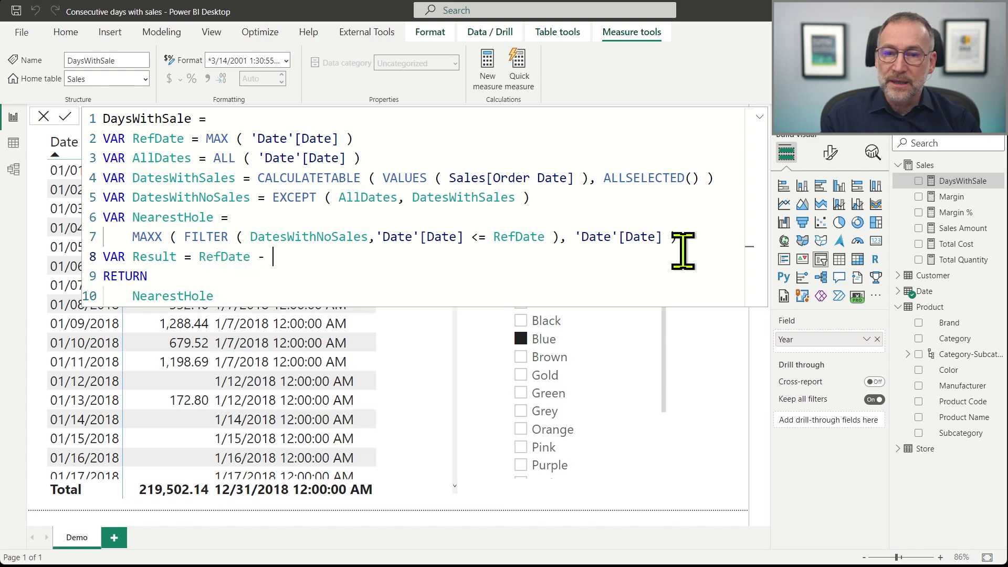
pyautogui.write('- ')
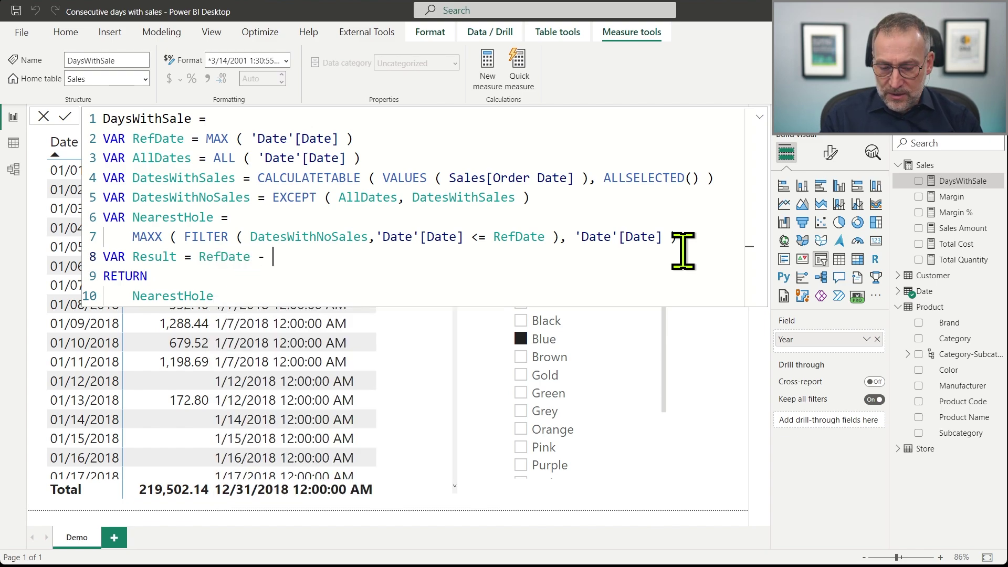
pyautogui.write('New')
pyautogui.write('restHole')
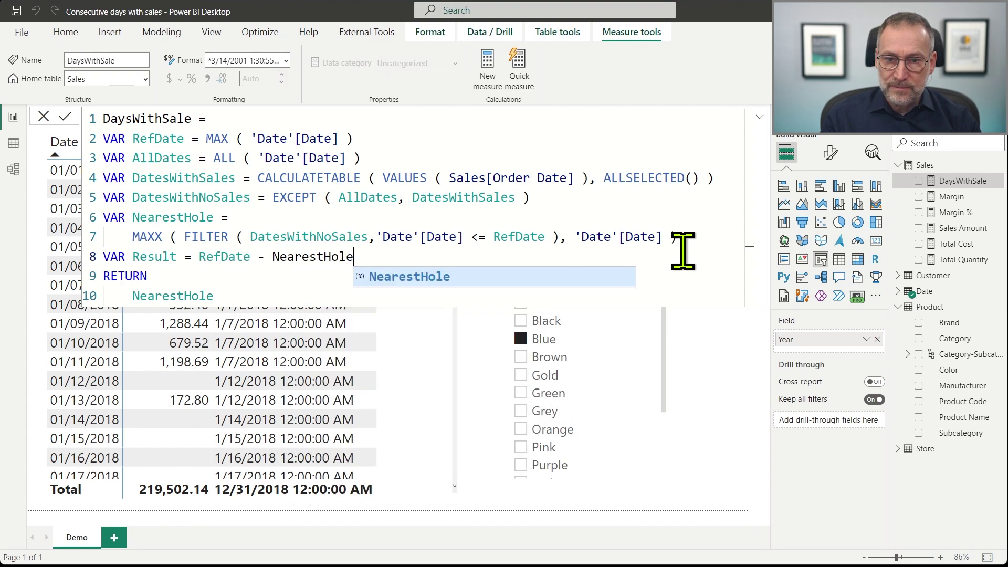
pyautogui.press('Home')
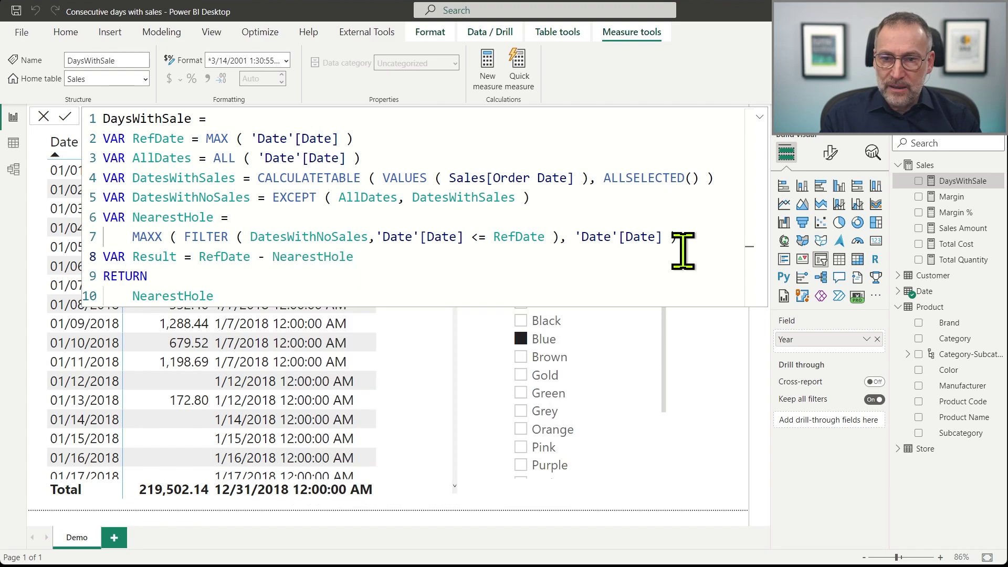
pyautogui.hotkey('ctrl', 'Right')
pyautogui.hotkey('ctrl', 'Right')
pyautogui.hotkey('ctrl', 'Right')
pyautogui.write('INT (')
pyautogui.press('End')
pyautogui.write(')')
# Step: Make the measure return Result instead of NearestHole and commit it
pyautogui.press('Home')
pyautogui.hotkey('ctrl', 'Right')
pyautogui.press('Down')
pyautogui.press('Home')
pyautogui.hotkey('shift', 'End')
pyautogui.write('Result')
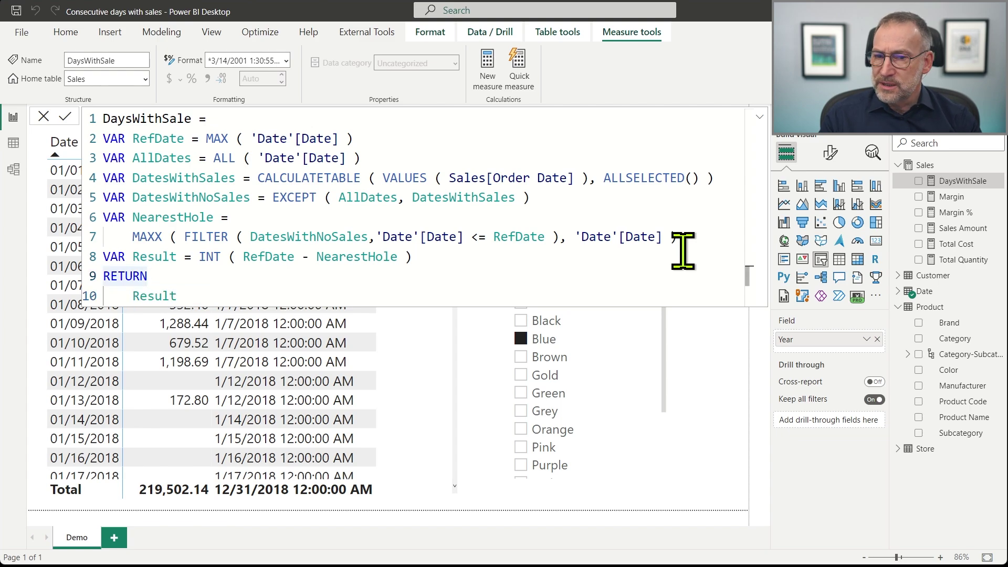
pyautogui.press('Return')
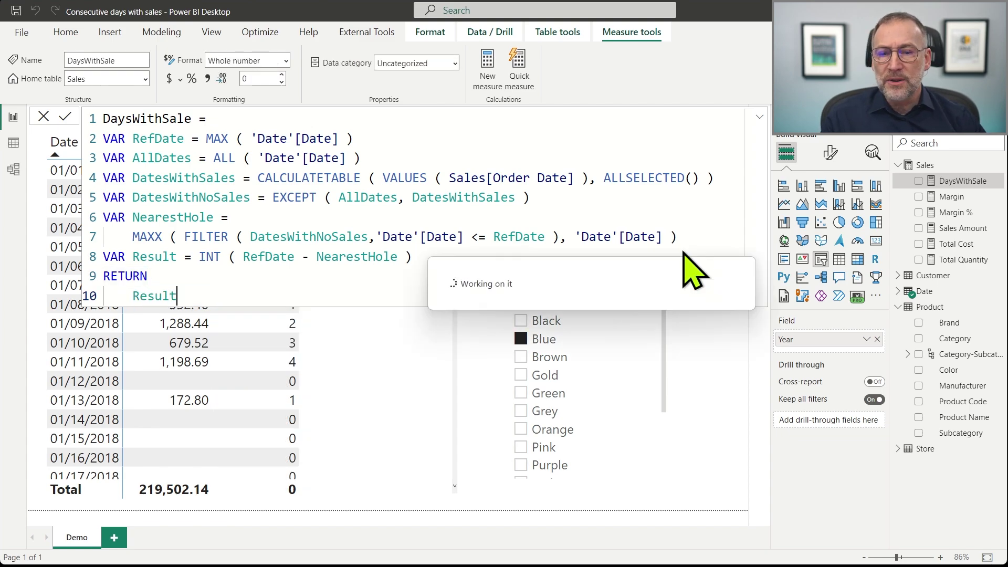
# Step: Close the DaysWithSale formula and scroll the Blue 2018 table to review consecutive-day counts
pyautogui.click(484, 207)
pyautogui.click(405, 178)
pyautogui.press('Escape')
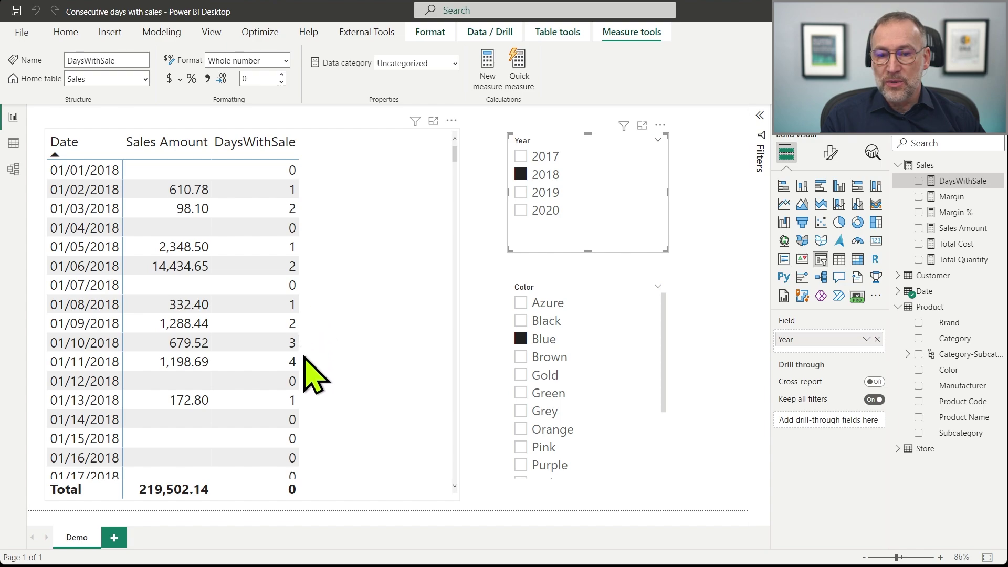
pyautogui.scroll(-3, 304, 435)
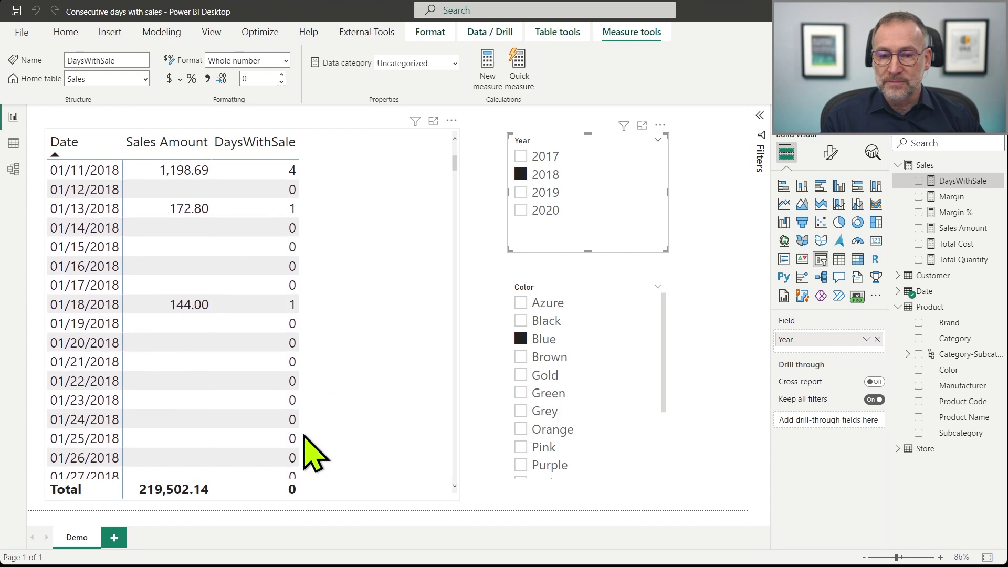
pyautogui.scroll(-4, 312, 436)
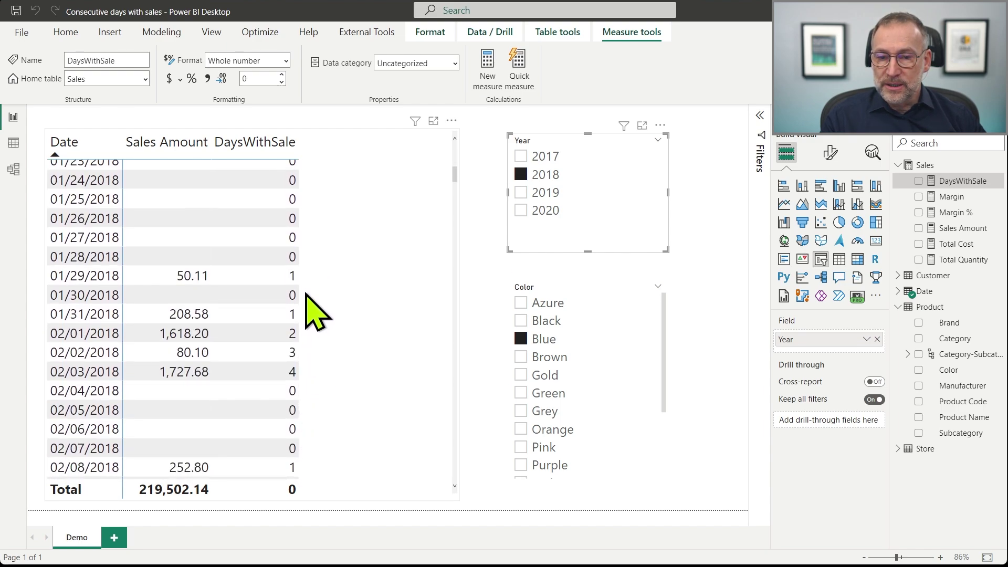
pyautogui.scroll(-2, 316, 297)
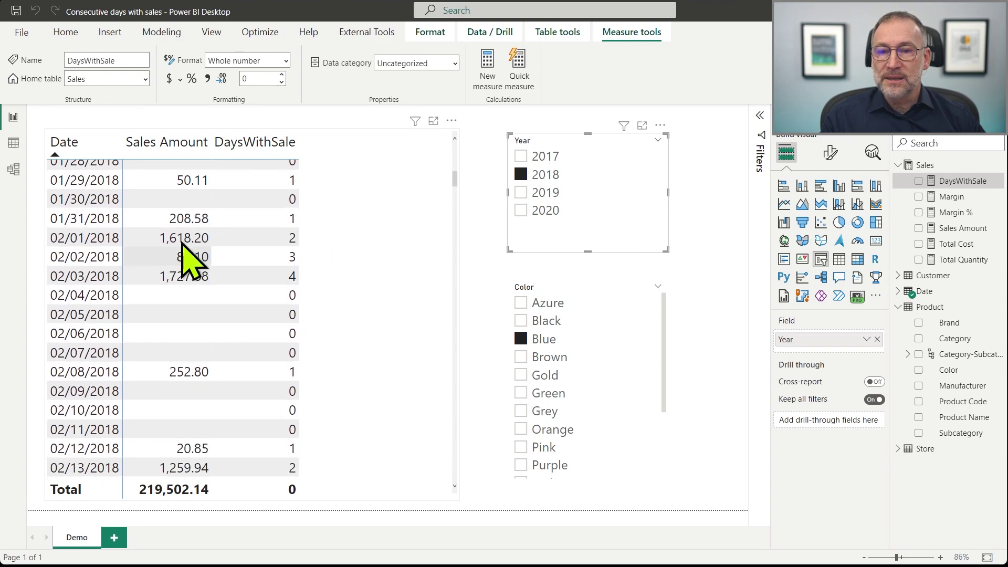
pyautogui.scroll(8, 338, 299)
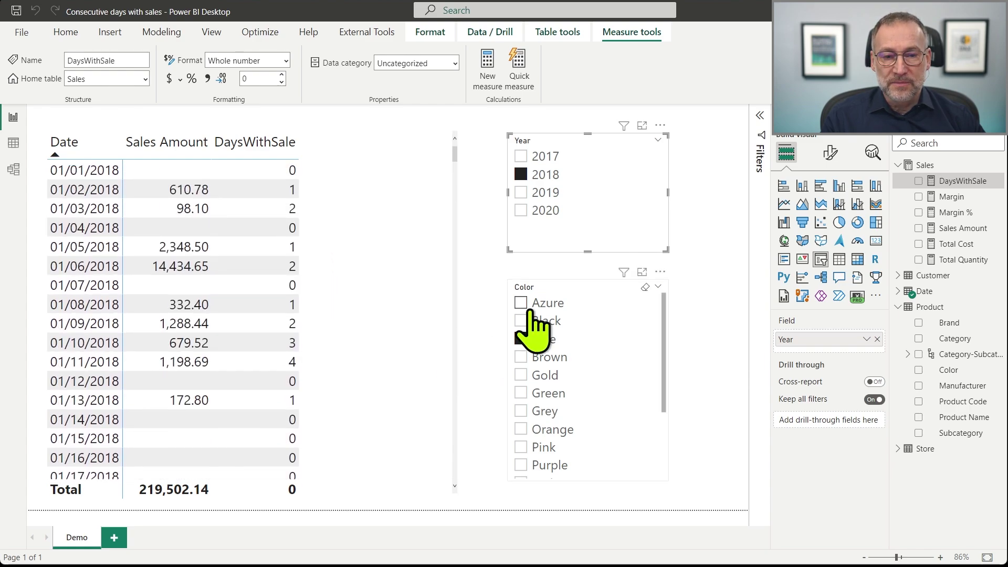
# Step: Toggle Azure on and off in the Color slicer to show all colours, then review the table
pyautogui.click(524, 303)
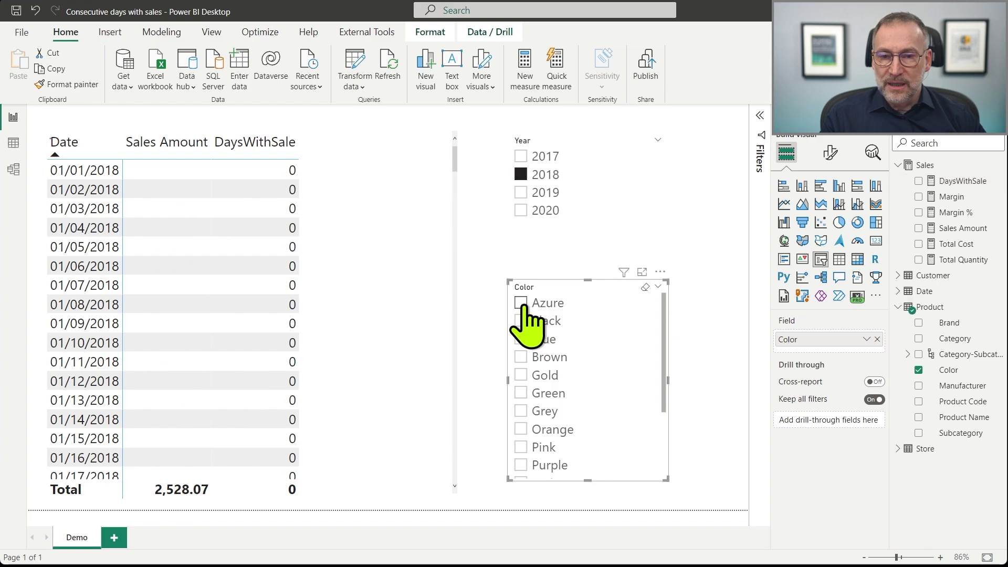
pyautogui.click(523, 304)
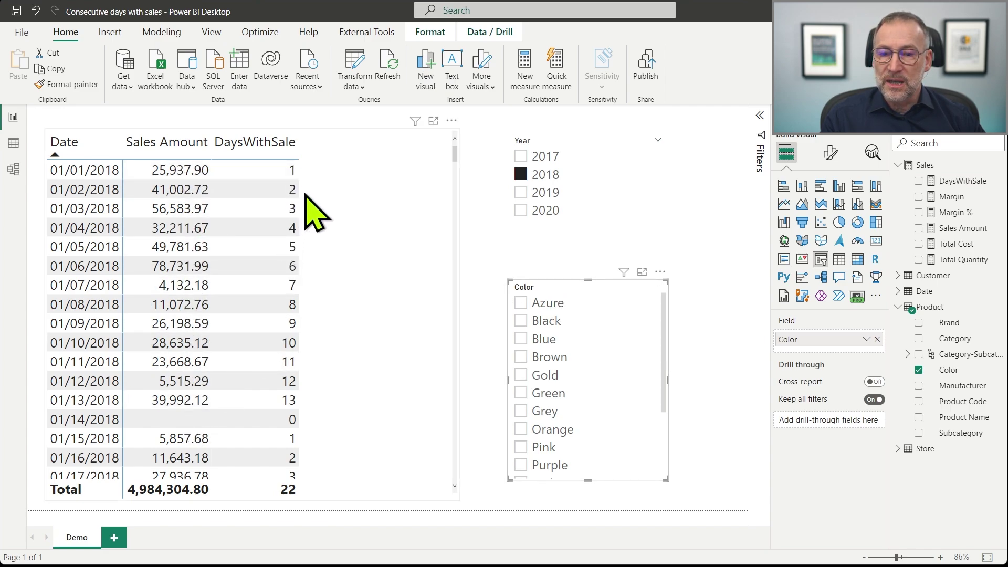
pyautogui.scroll(-4, 313, 428)
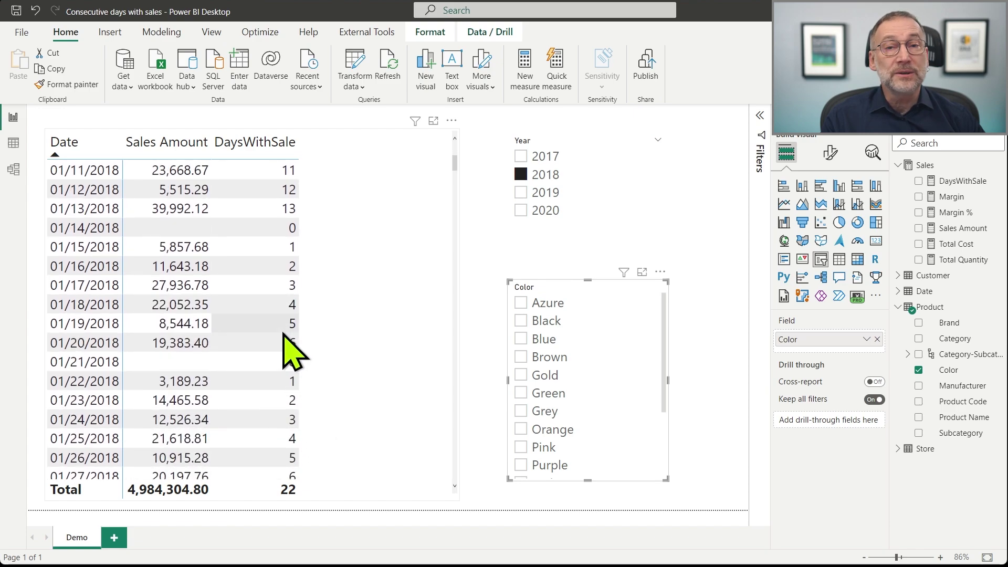
pyautogui.click(378, 311)
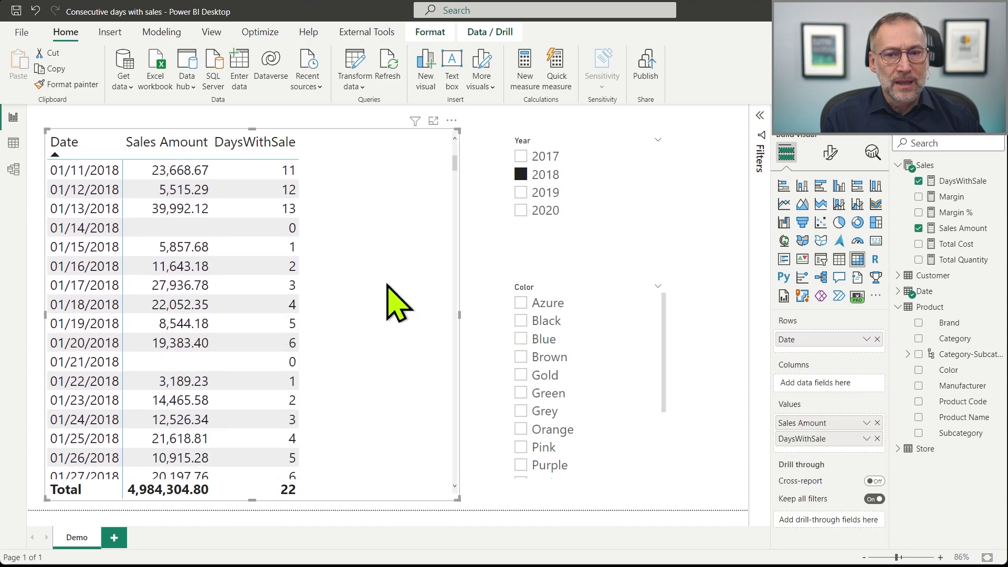
# Step: Open the DaysWithSale formula and highlight the RefDate, ALL dates, dates-with-sales and EXCEPT expressions
pyautogui.click(972, 182)
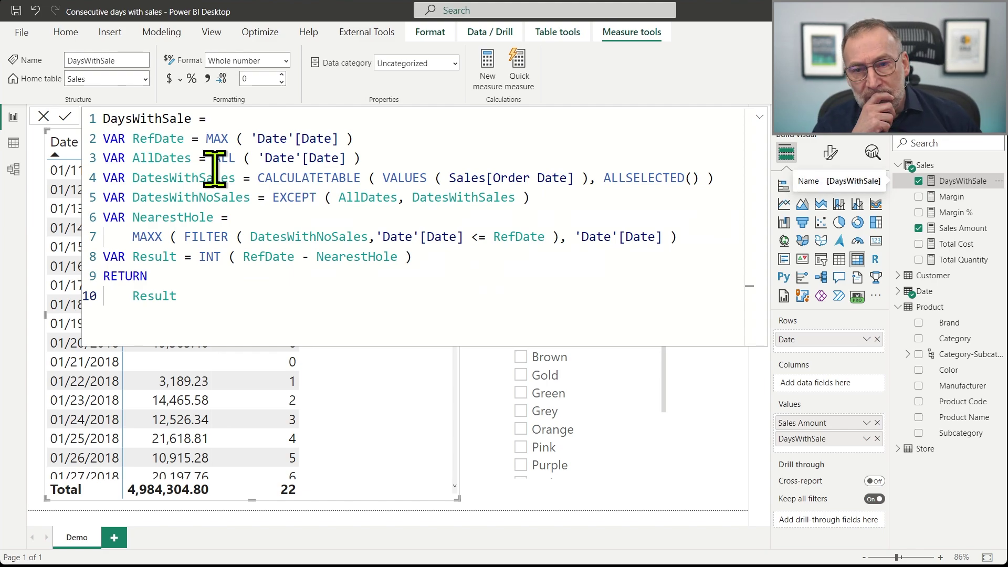
pyautogui.moveTo(200, 138); pyautogui.dragTo(354, 140)
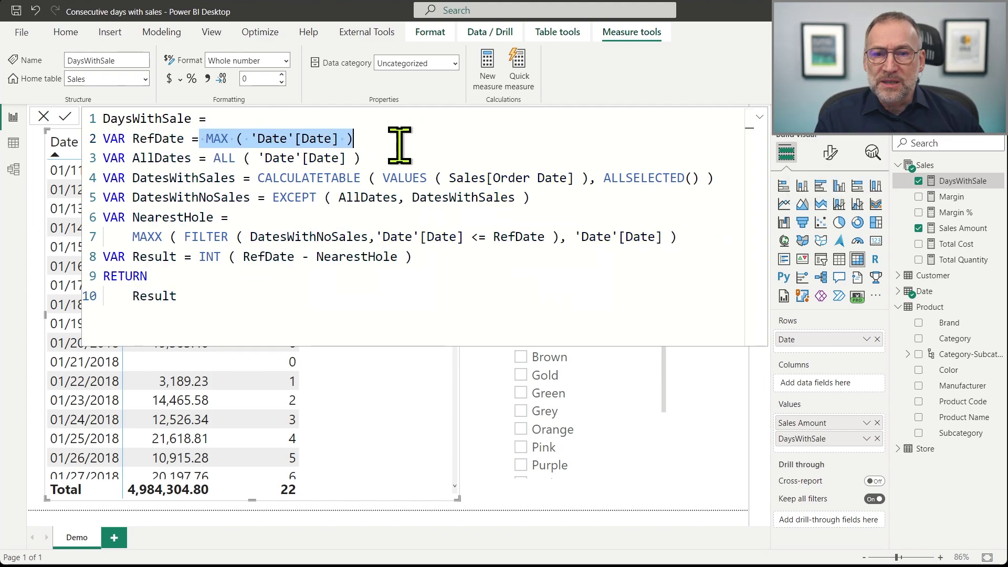
pyautogui.moveTo(214, 158); pyautogui.dragTo(371, 159)
pyautogui.click(372, 158)
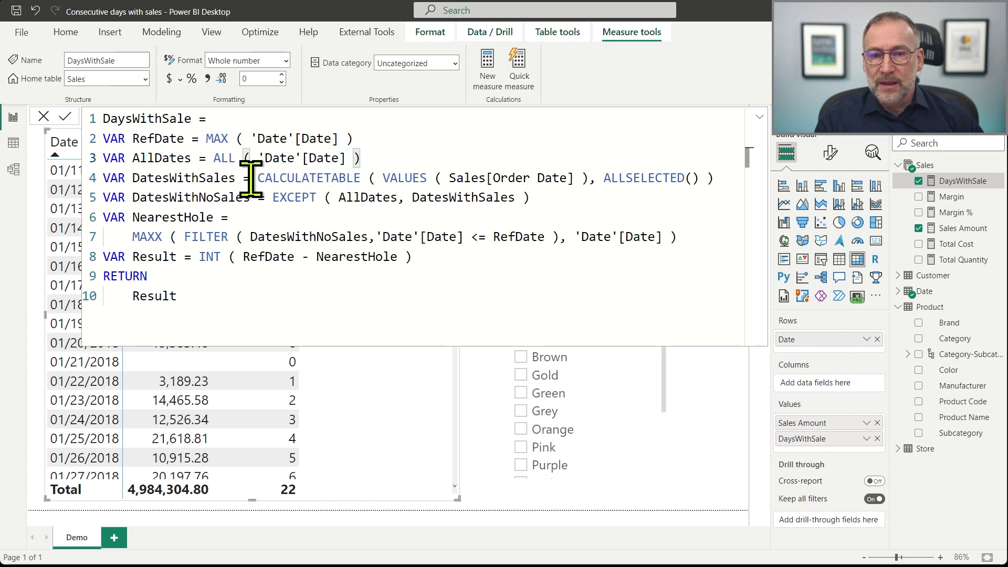
pyautogui.moveTo(251, 179); pyautogui.dragTo(729, 179)
pyautogui.click(537, 177)
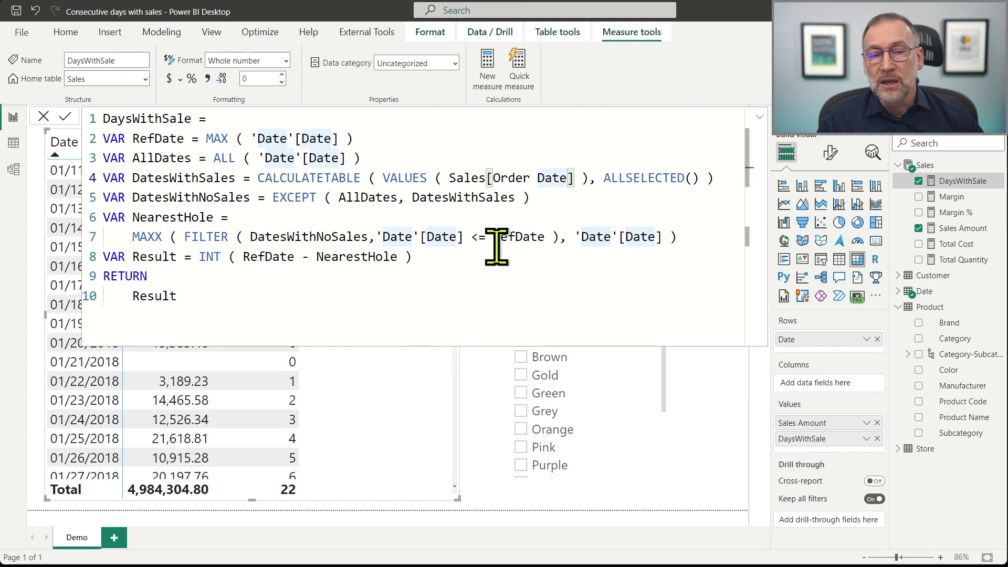
pyautogui.click(579, 198)
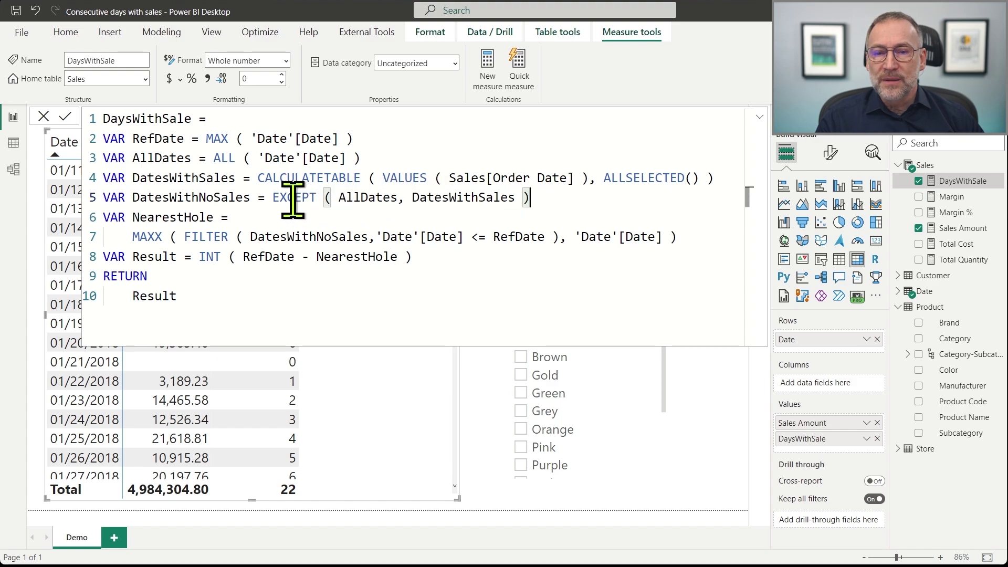
pyautogui.moveTo(273, 198); pyautogui.dragTo(519, 199)
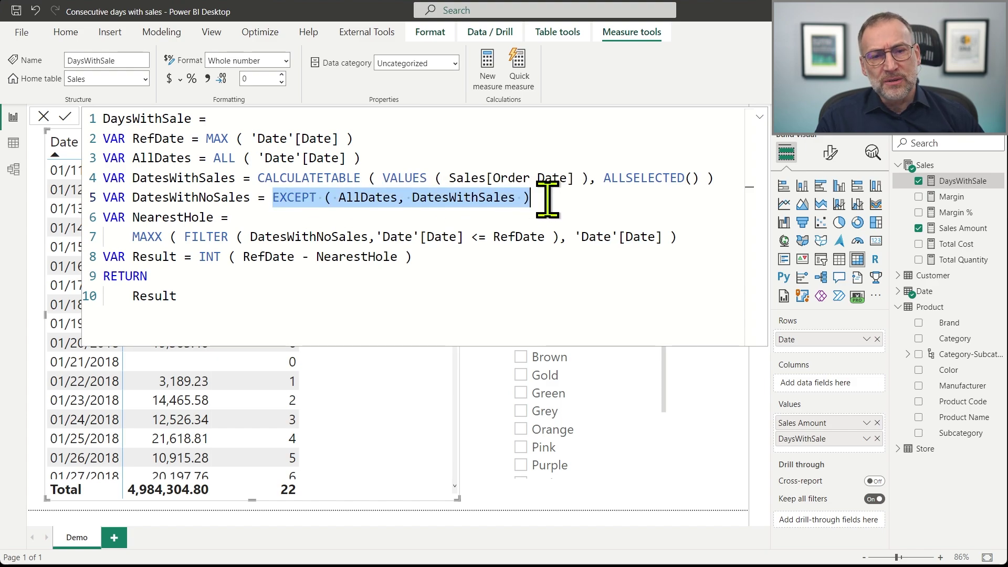
pyautogui.click(473, 214)
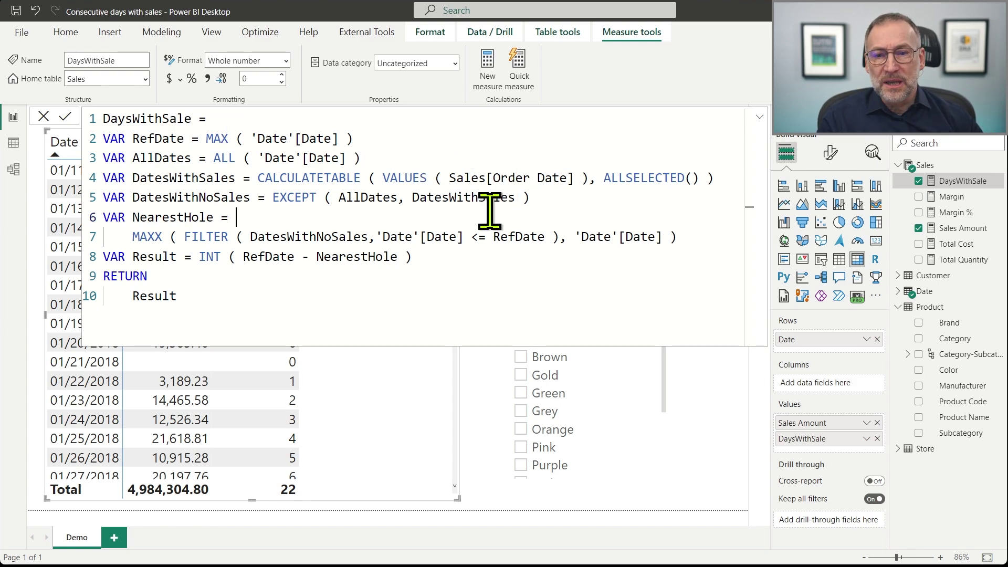
# Step: Highlight the NearestHole line, the date-table variables on lines 3–5, and the returned Result
pyautogui.click(562, 208)
pyautogui.hotkey('shift', 'Home')
pyautogui.moveTo(533, 199); pyautogui.dragTo(61, 167)
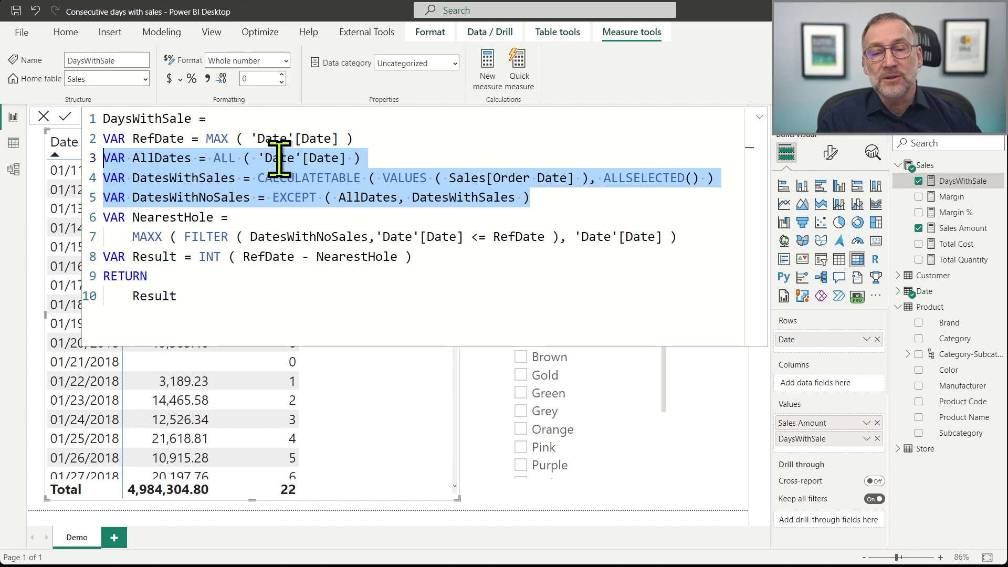
pyautogui.click(404, 205)
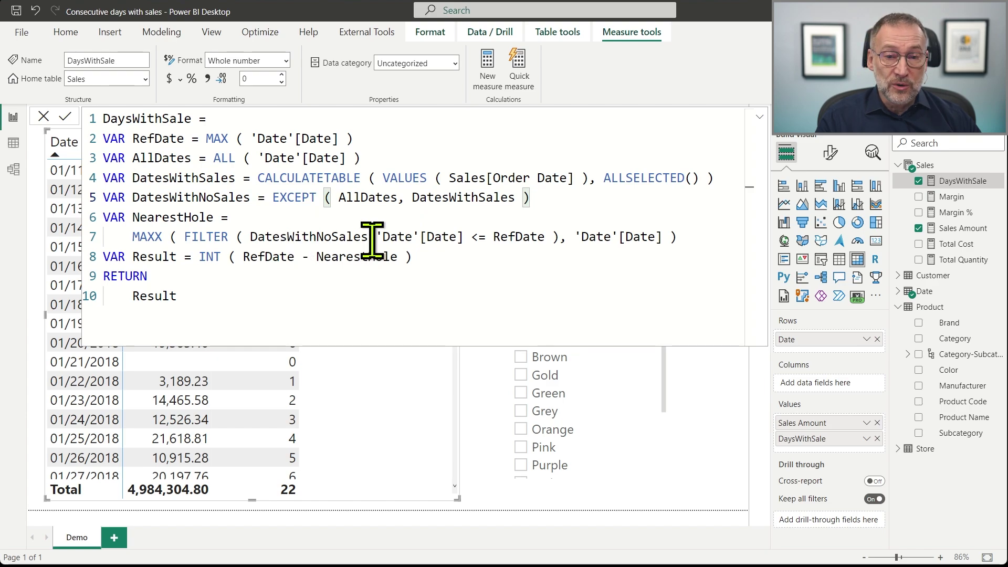
pyautogui.click(263, 297)
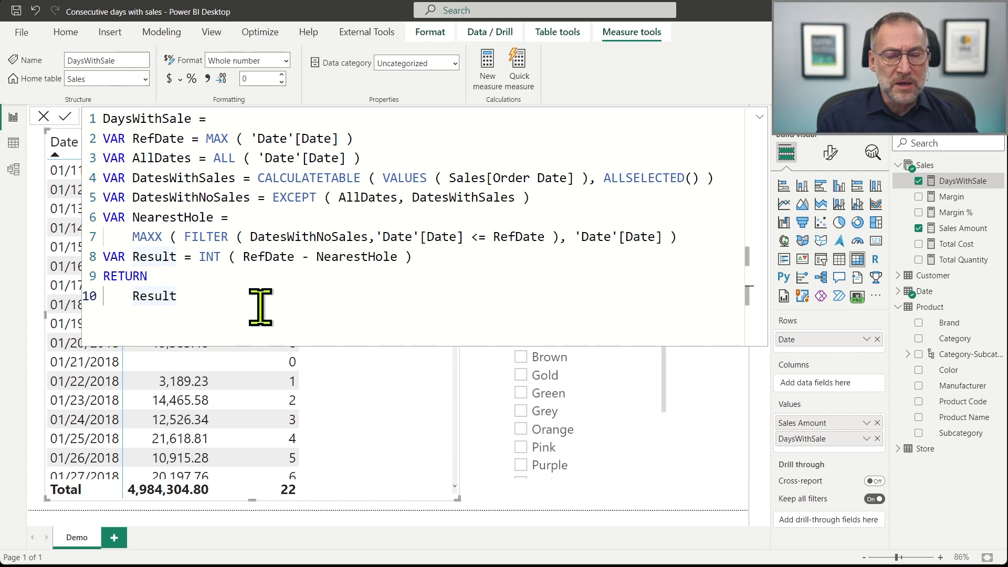
# Step: Close the DaysWithSale formula to return to the 2018 report table totalling 22
pyautogui.press('Return')
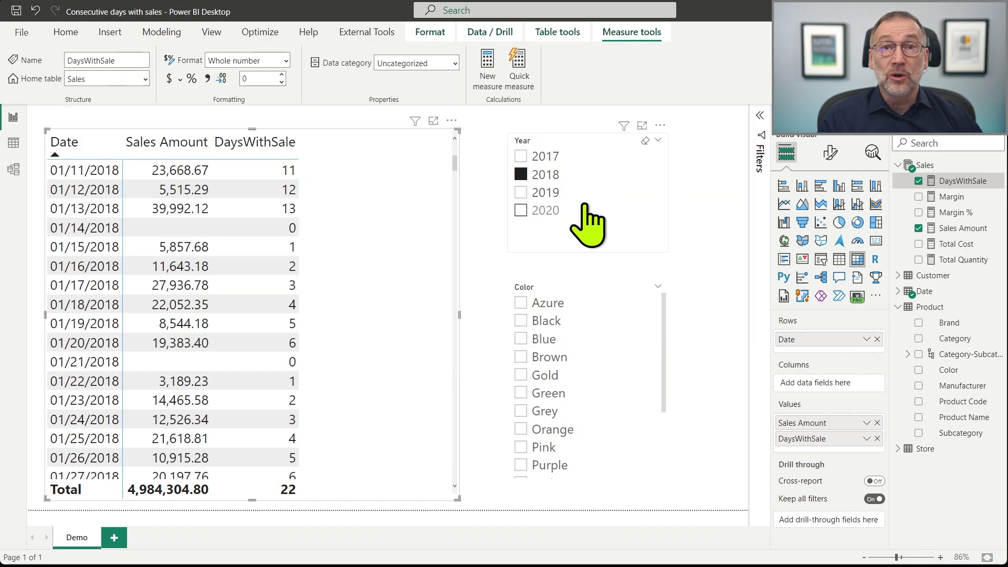